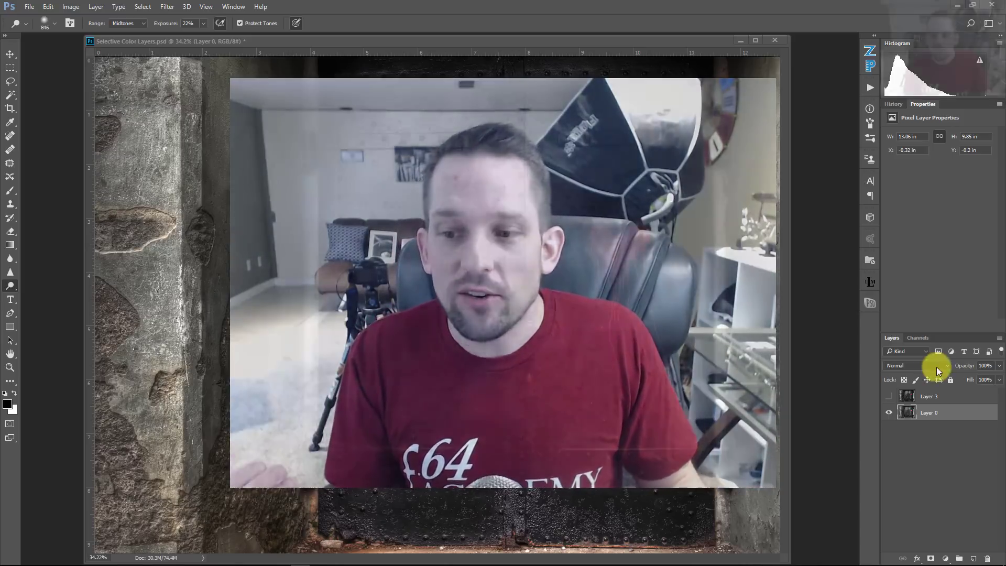
Toggle Layer 3's visibility to compare black-and-white against the colour door, then delete Layer 3.
left_click(889, 397)
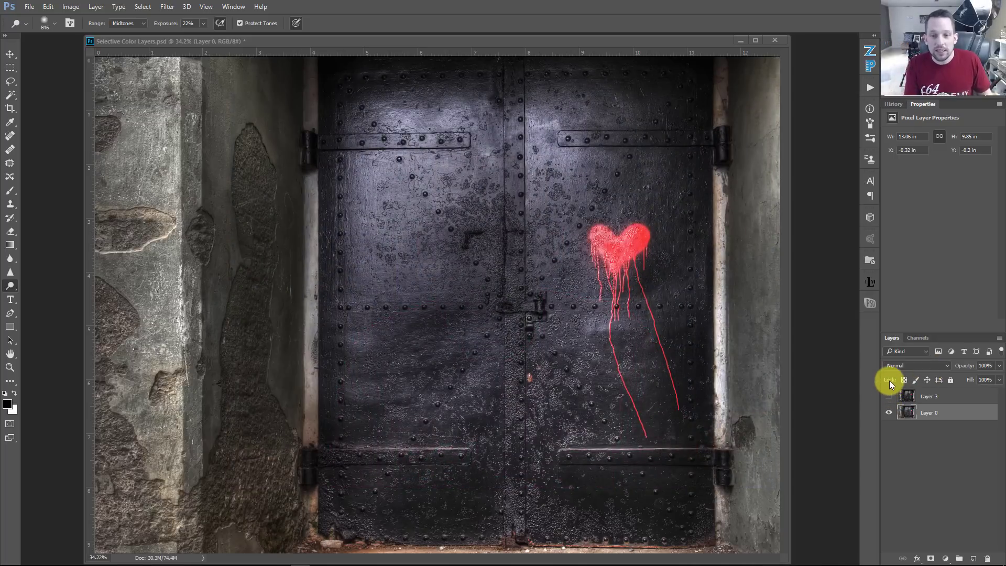
left_click(888, 396)
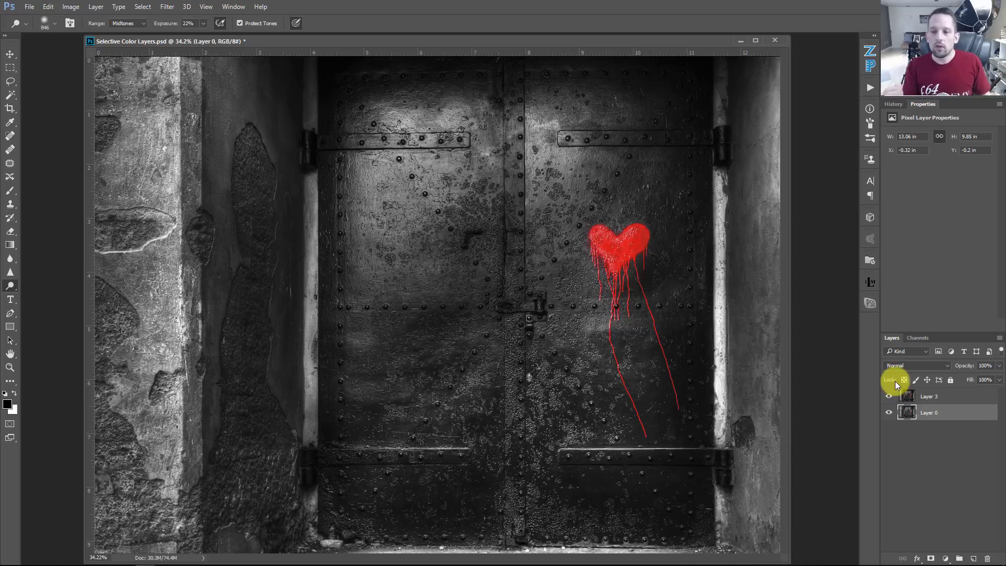
left_click(885, 398)
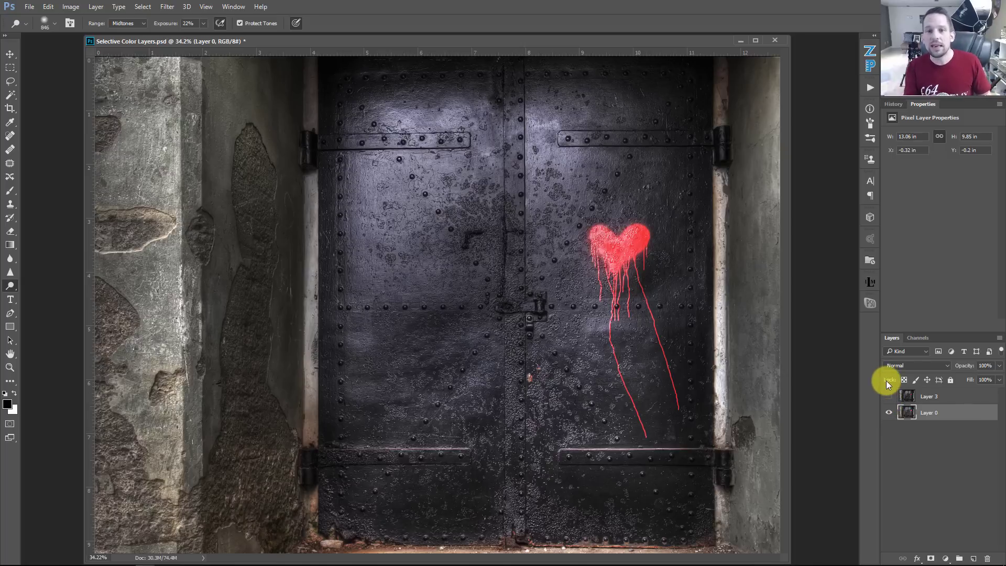
left_click(888, 396)
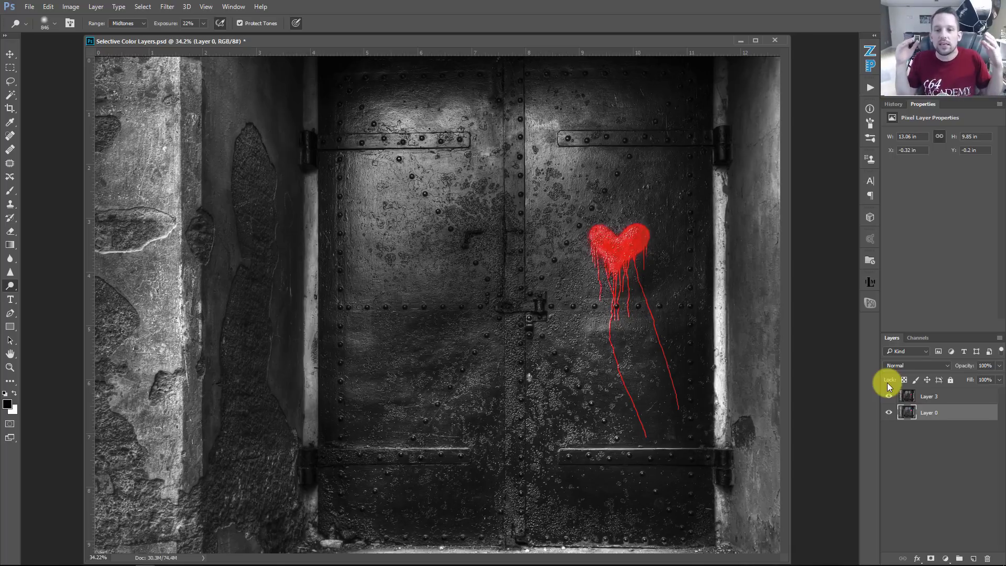
left_click(887, 396)
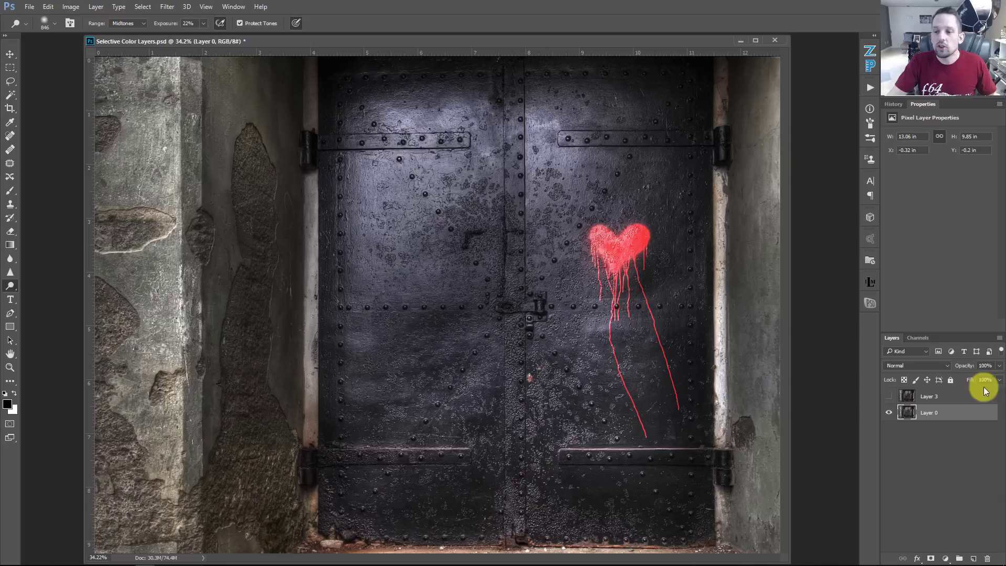
left_click(966, 395)
key("Delete")
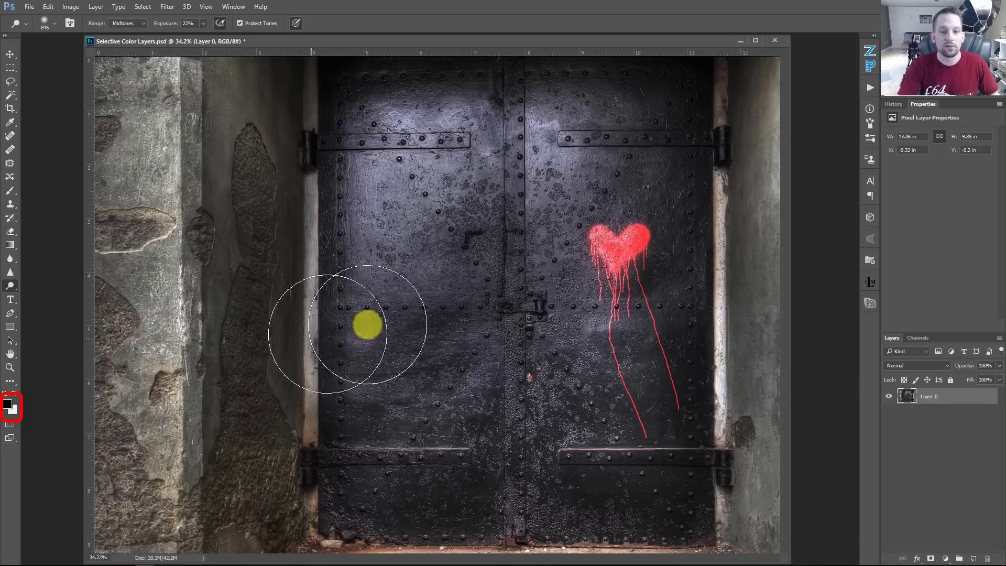
Reset default black/white colours and add a Gradient Map 1 adjustment layer, targeting its mask.
key("d")
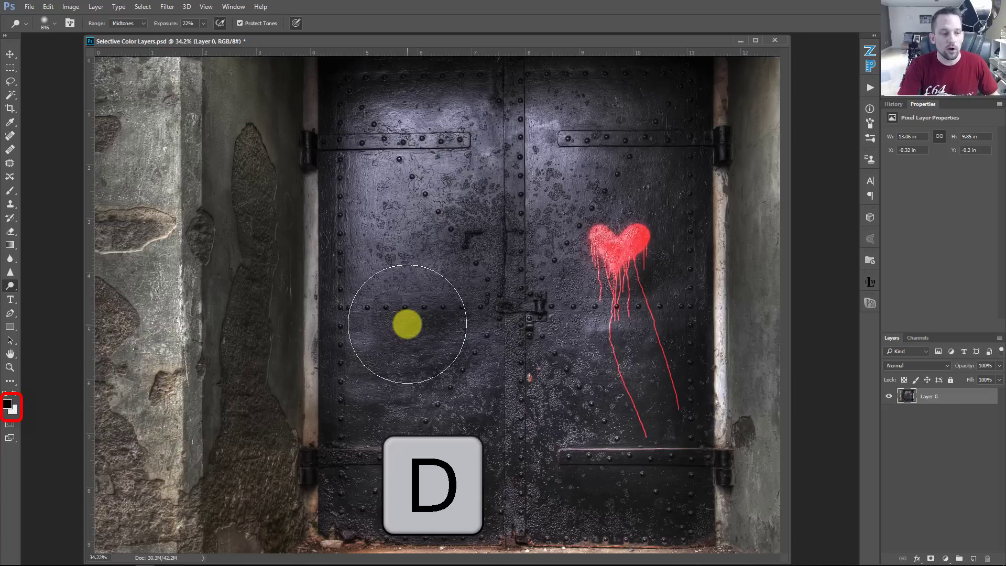
key("x")
key("x")
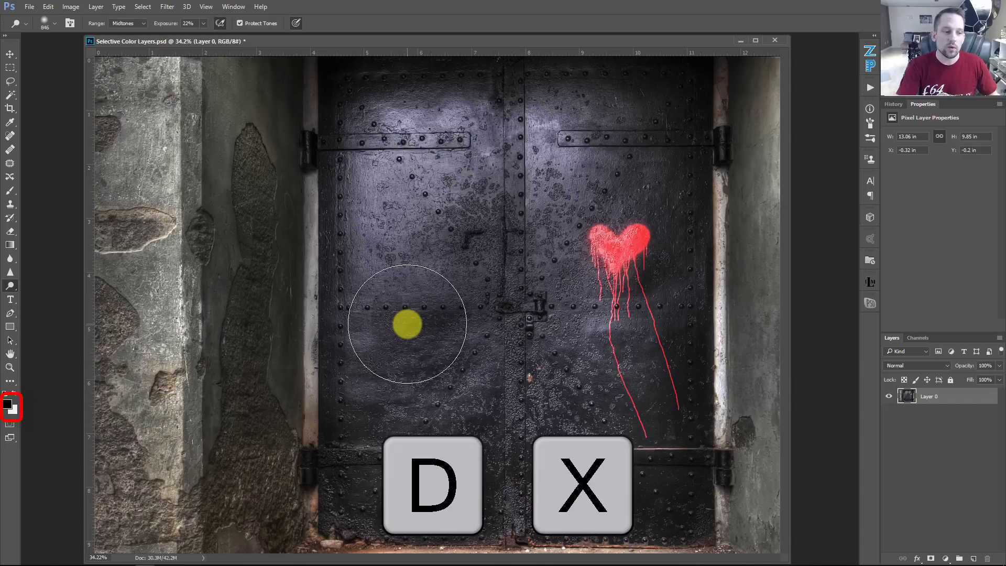
left_click(944, 559)
left_click(941, 541)
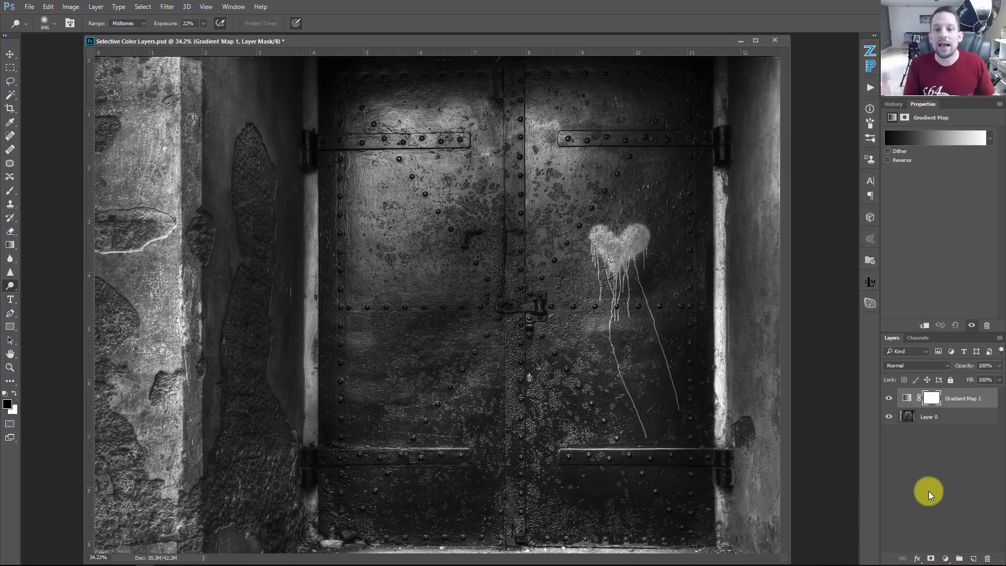
left_click(931, 401)
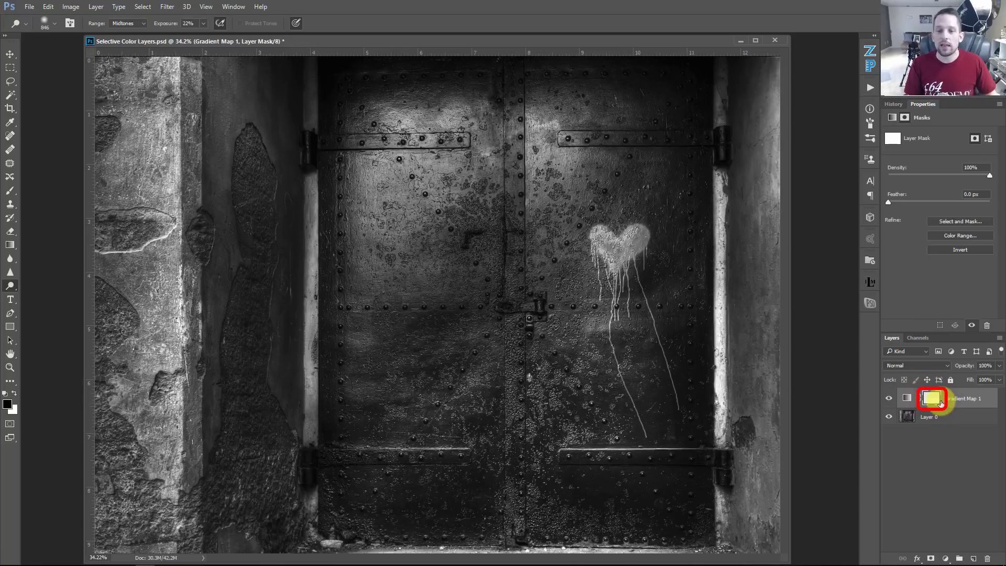
Build the Gradient Map 1 mask with Color Range, sampling the red heart at Fuzziness 200.
left_click(144, 7)
left_click(152, 107)
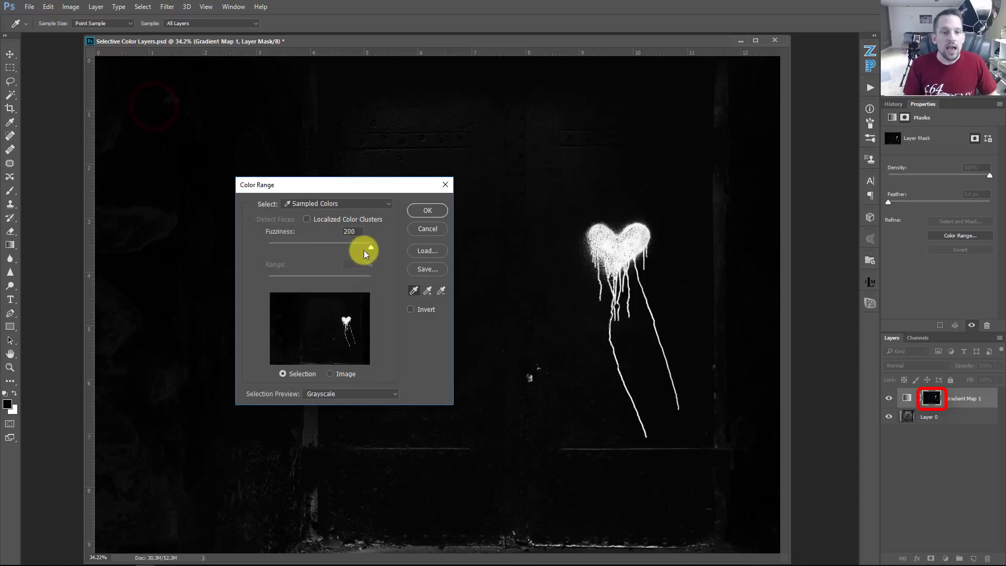
left_click_drag(367, 247, 339, 246)
left_click(527, 206)
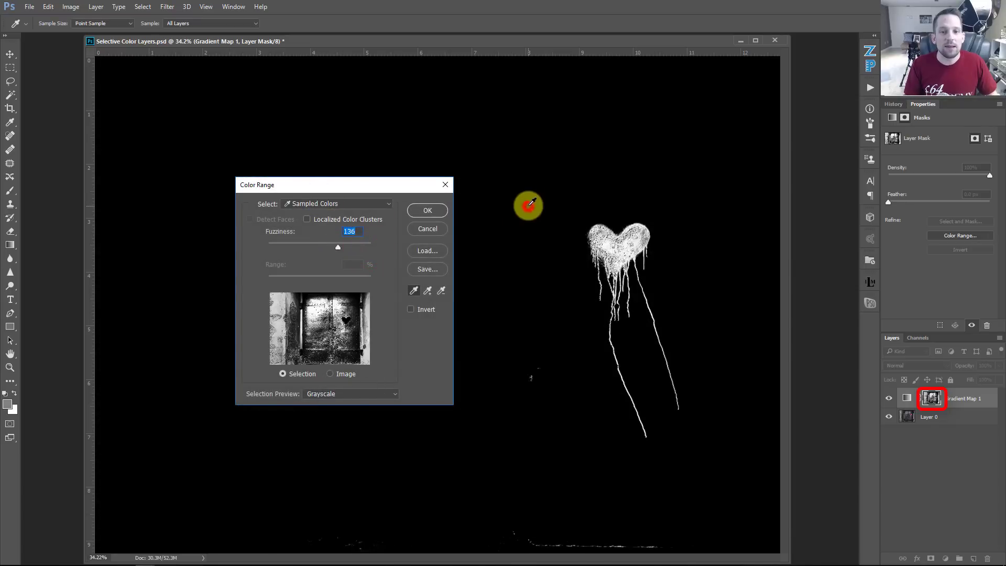
left_click(499, 118)
left_click(189, 131)
left_click(195, 278)
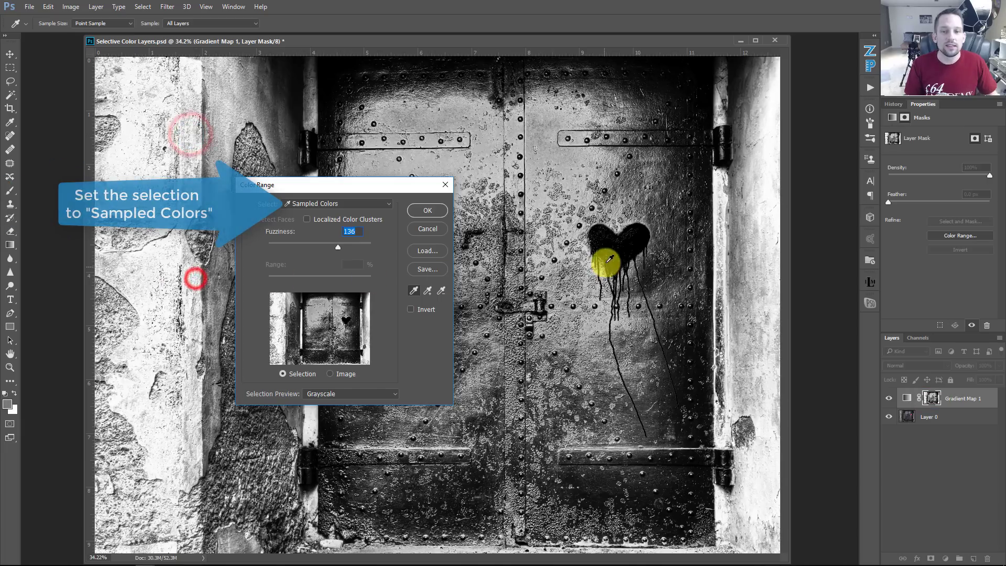
left_click(617, 246)
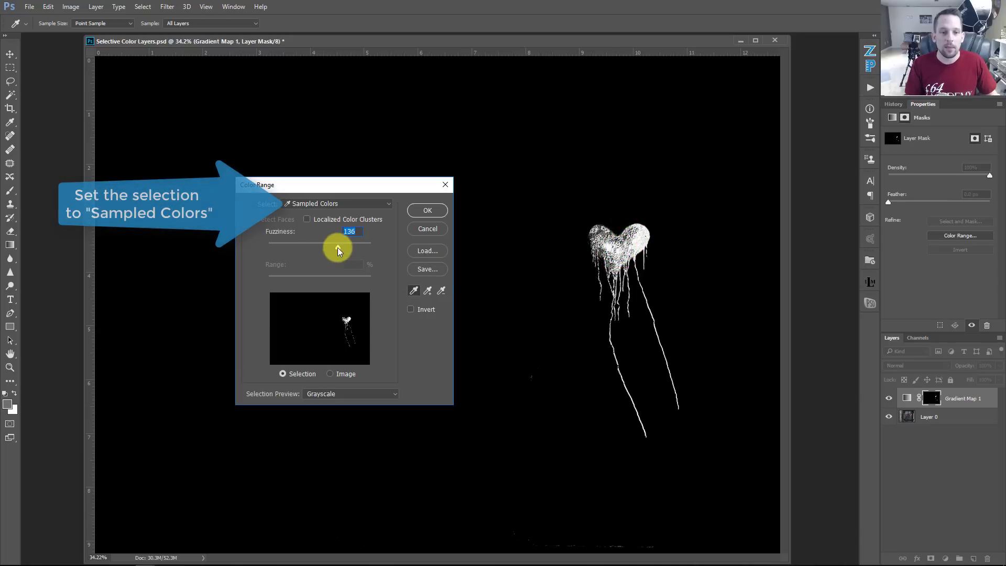
left_click_drag(338, 247, 375, 256)
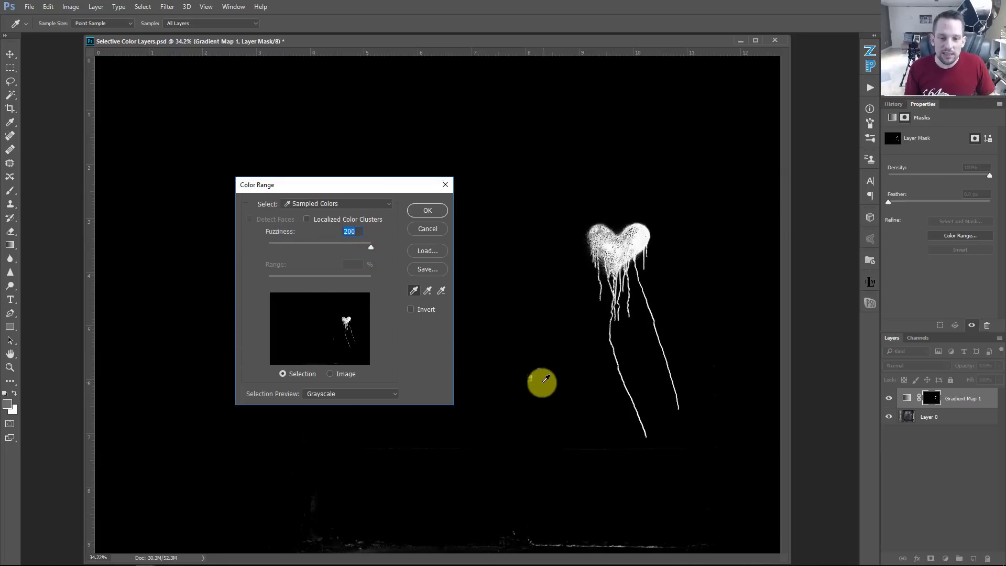
left_click(426, 210)
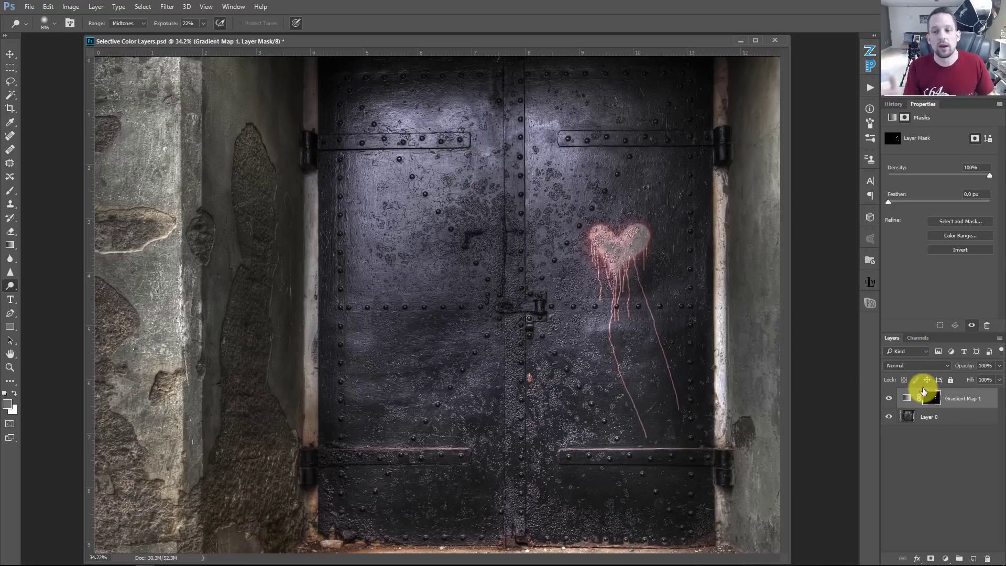
Invert the Gradient Map 1 mask and view the mask on its own.
left_click(930, 401)
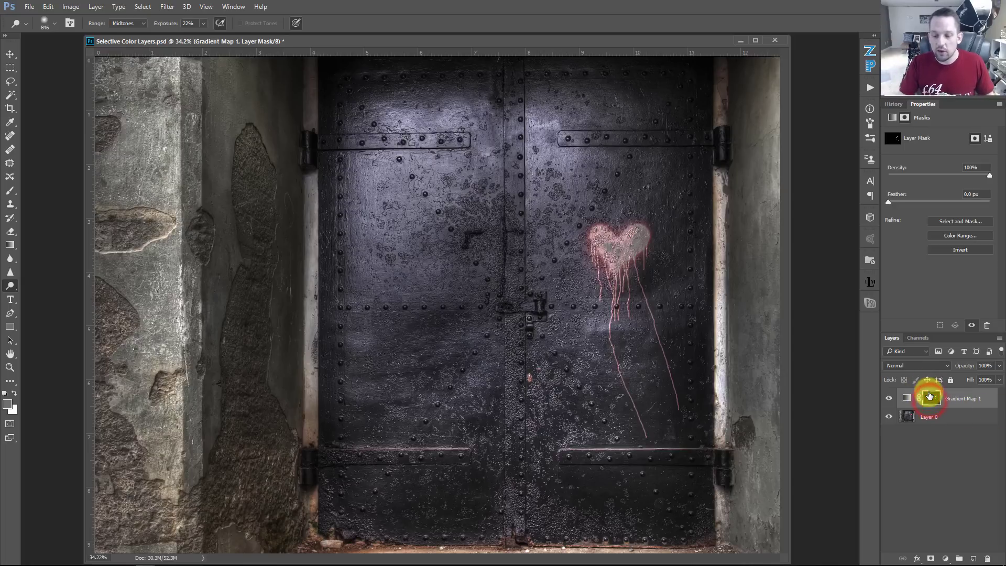
key("ctrl+i")
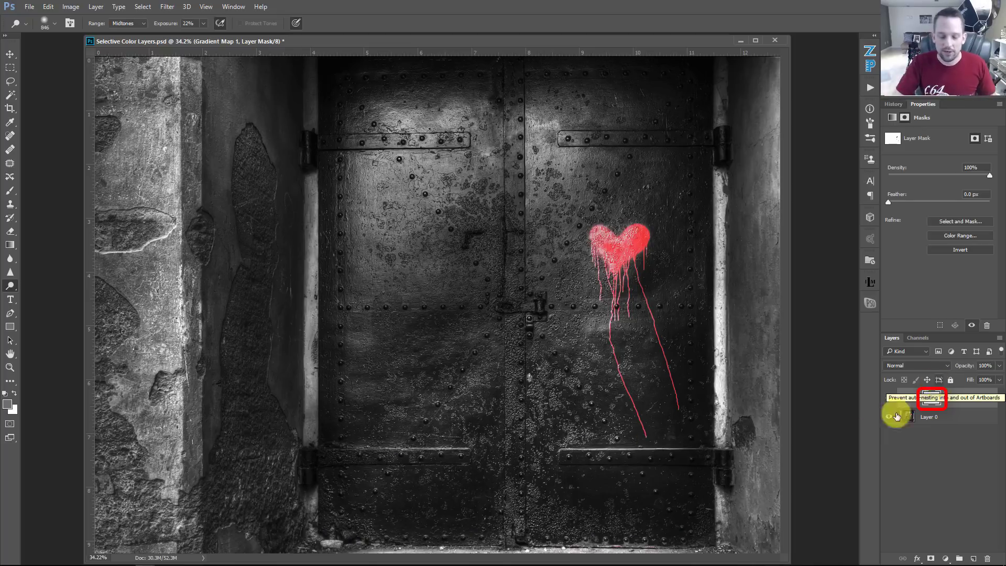
key("alt")
left_click(931, 399, "alt")
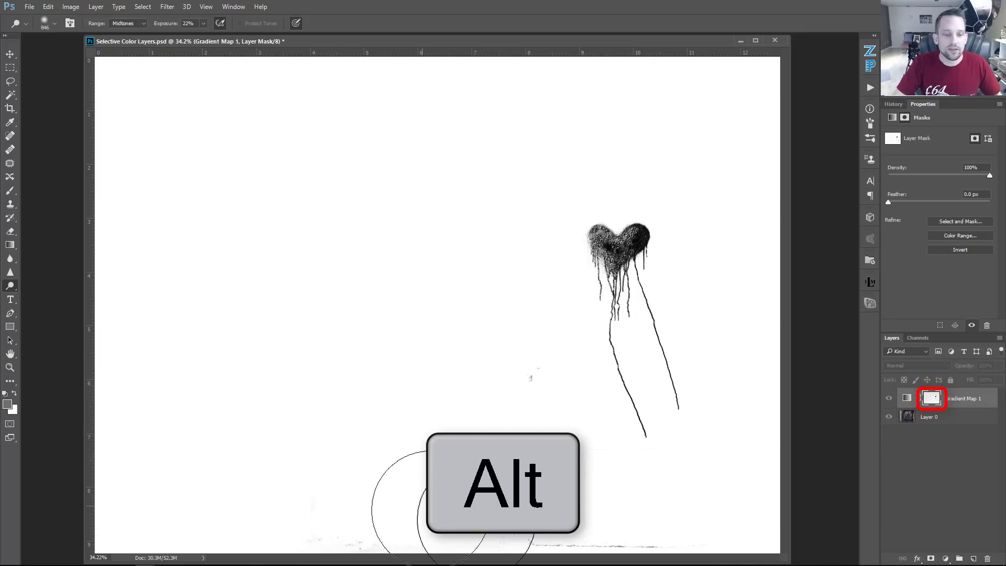
Paint white with the brush over stray grey specks along the mask's bottom edge.
key("d")
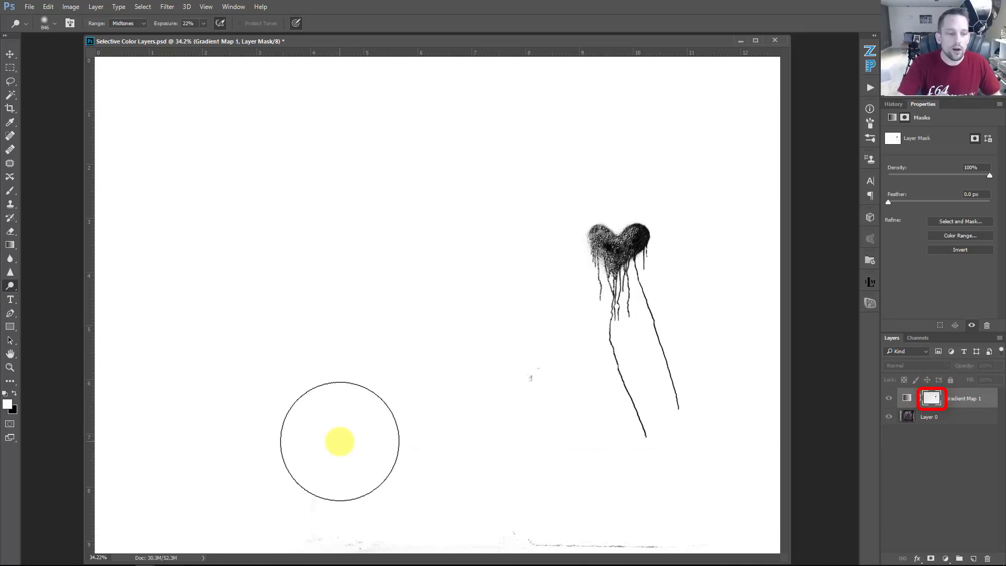
left_click(328, 529)
left_click(278, 523)
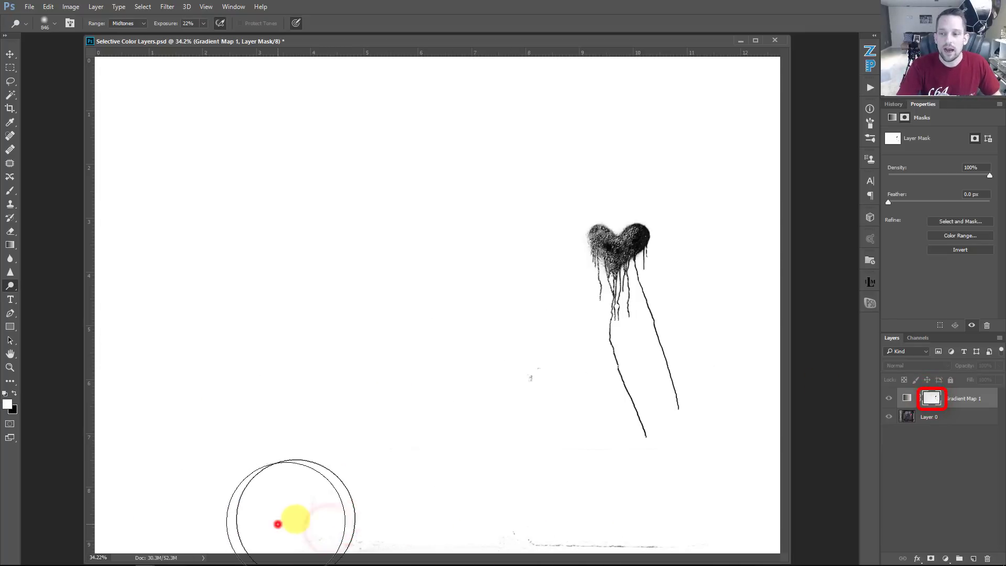
key("b")
left_click(299, 515)
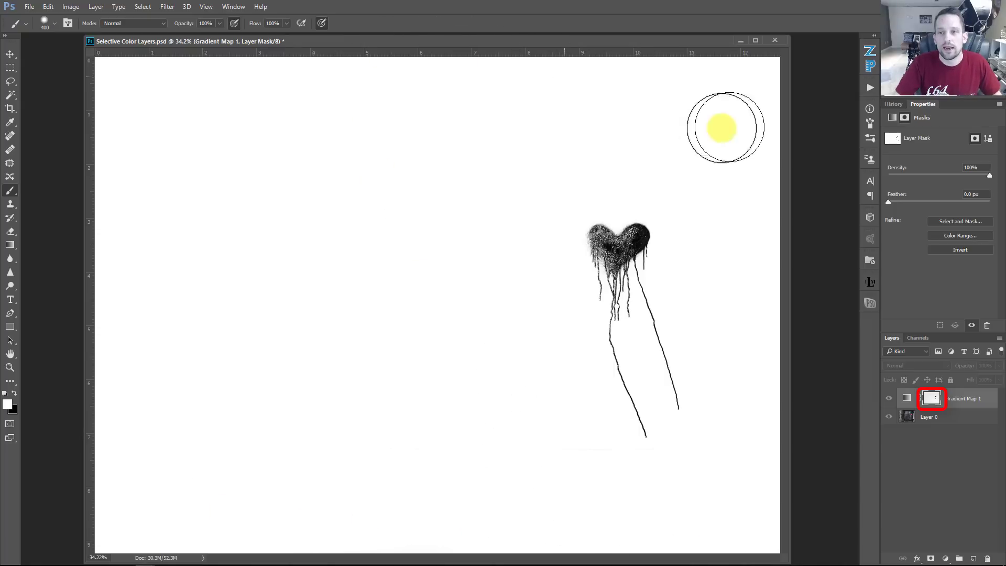
Return to the full image, set Gradient Map 1 opacity to 50%, then hide it to compare.
left_click(907, 400)
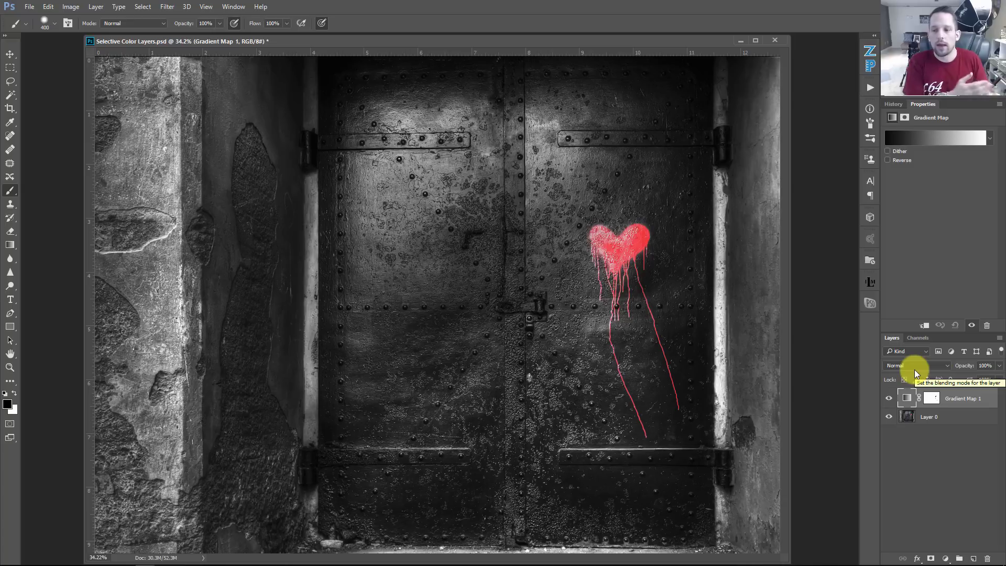
left_click(990, 365)
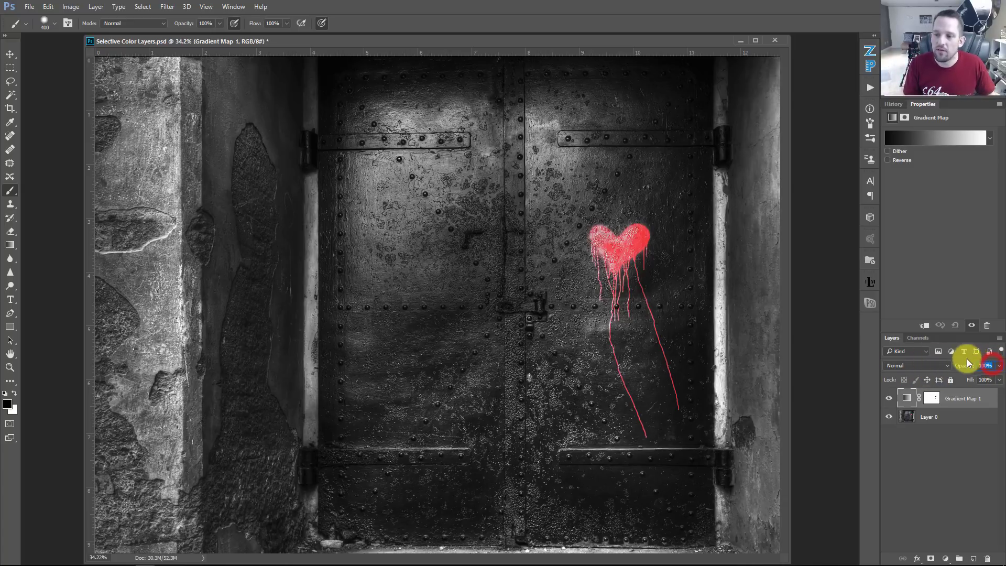
type("50")
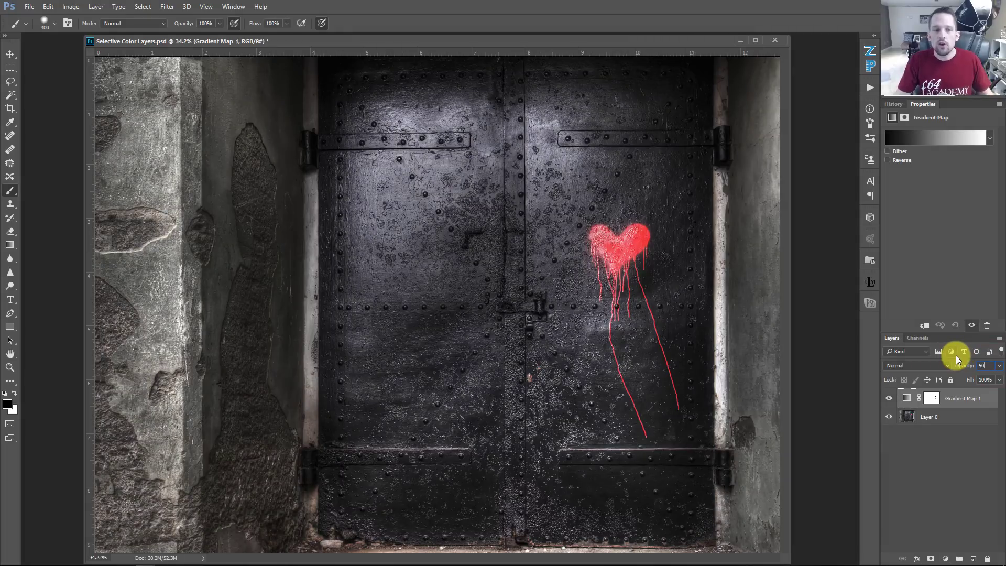
key("Return")
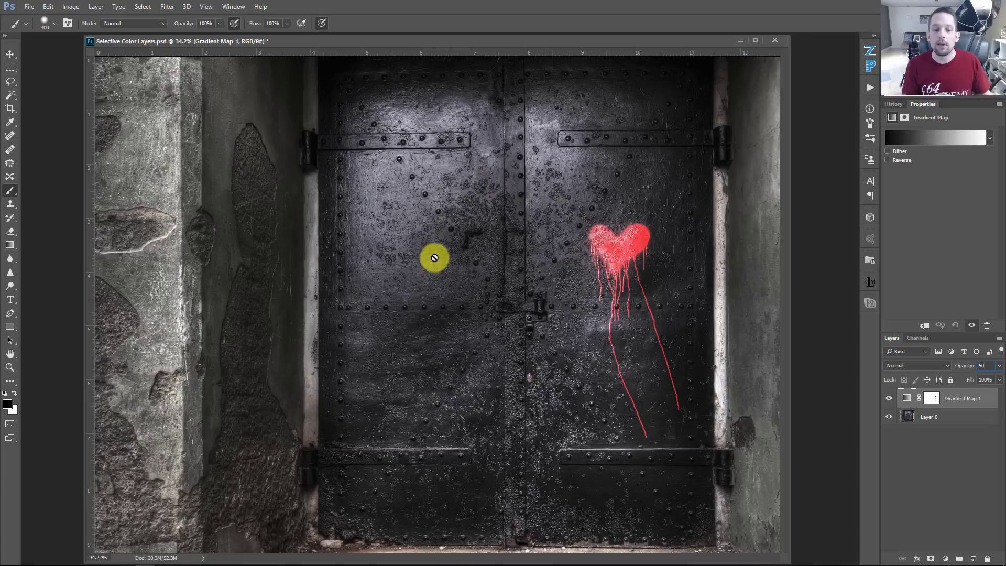
left_click(888, 398)
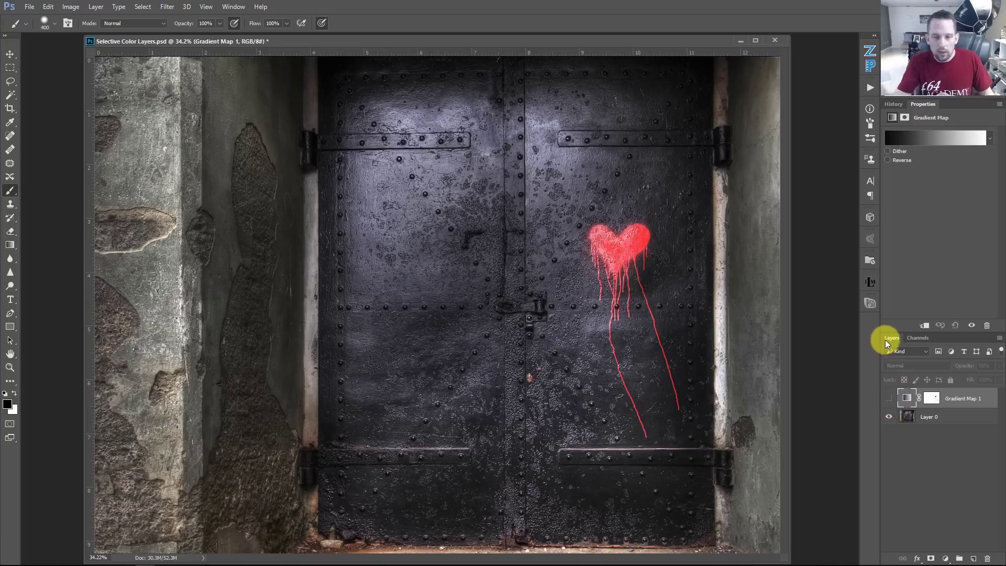
Show Gradient Map 1 again, lower its opacity further with the slider, then delete the layer.
left_click(889, 398)
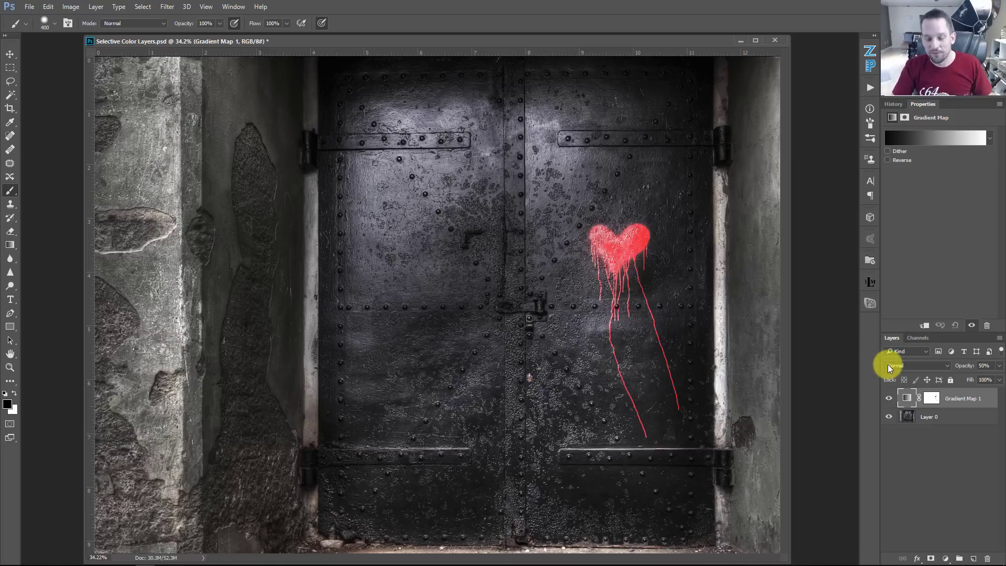
left_click(893, 393, "ctrl")
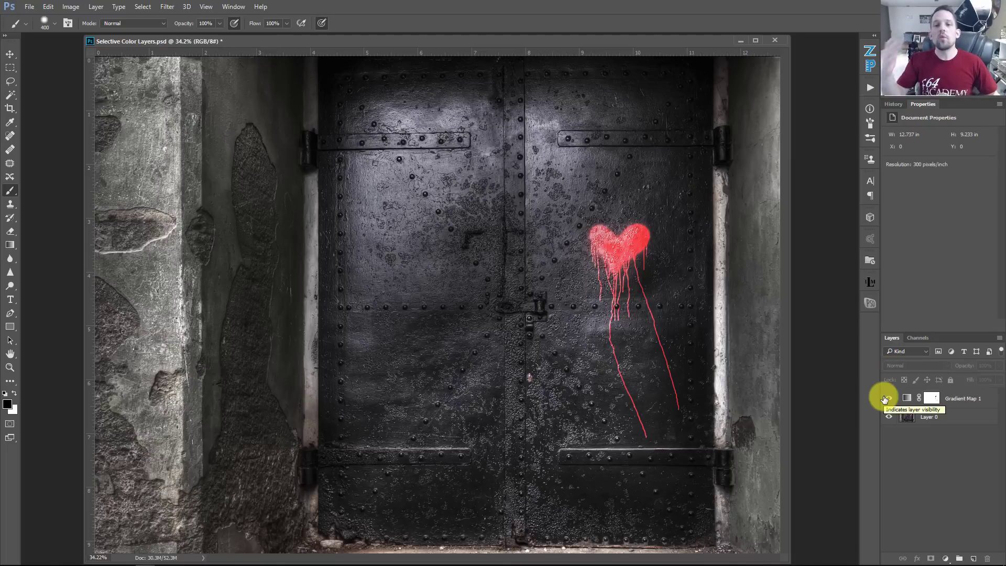
left_click(911, 399)
left_click(999, 365)
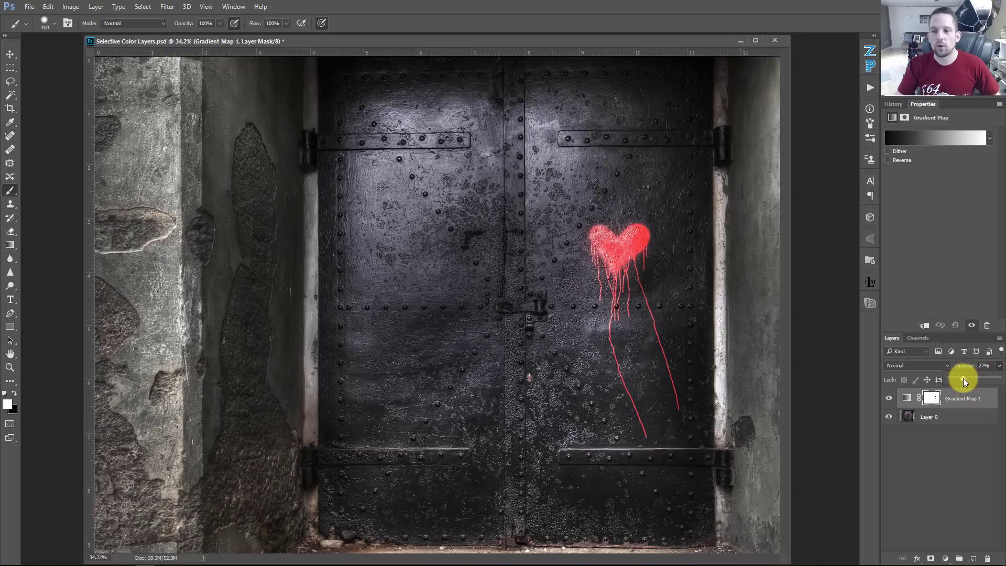
left_click_drag(961, 379, 954, 378)
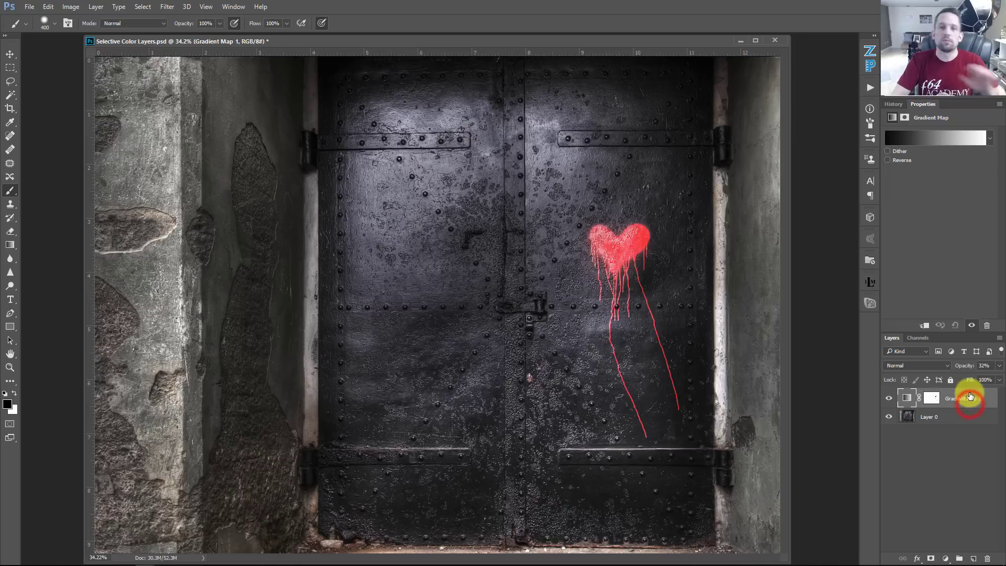
key("Delete")
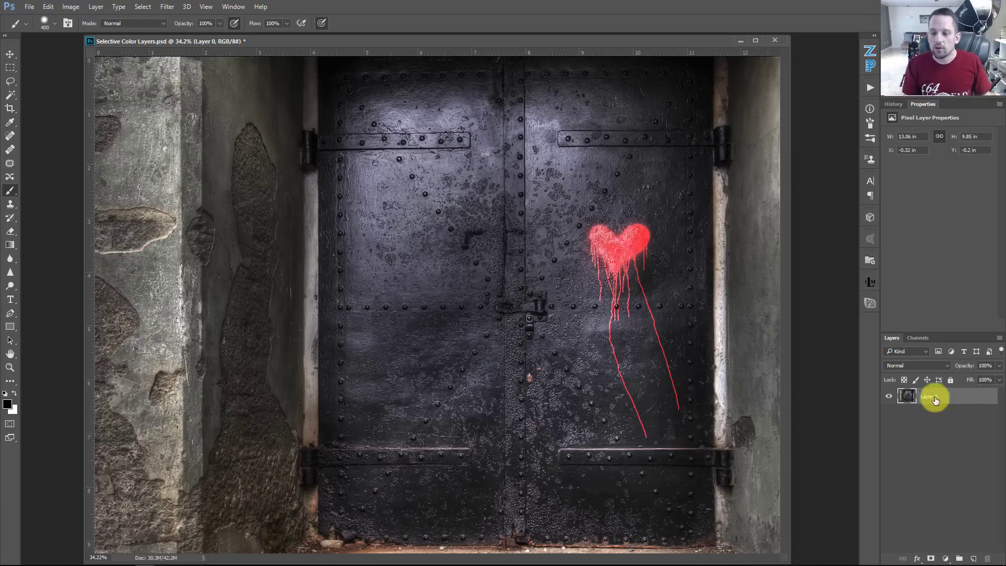
Add a Hue/Saturation layer and cut Blues saturation to -82 with the targeted adjustment hand.
left_click(943, 558)
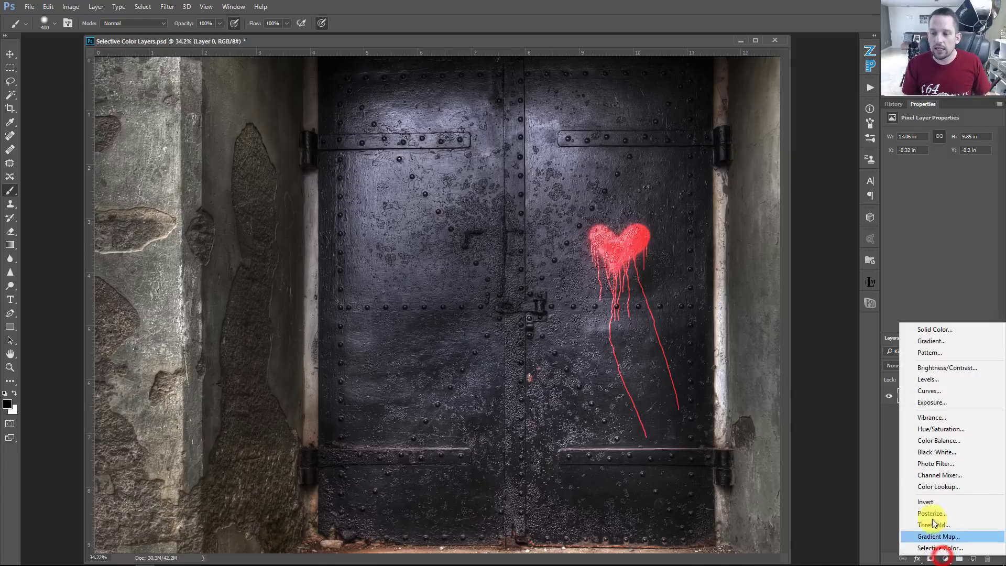
left_click(921, 434)
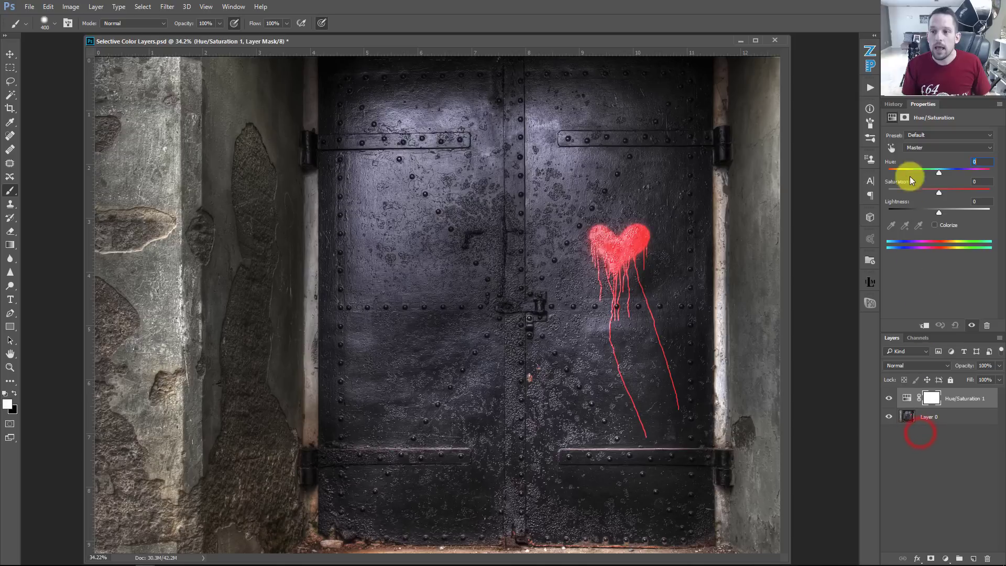
left_click(891, 150)
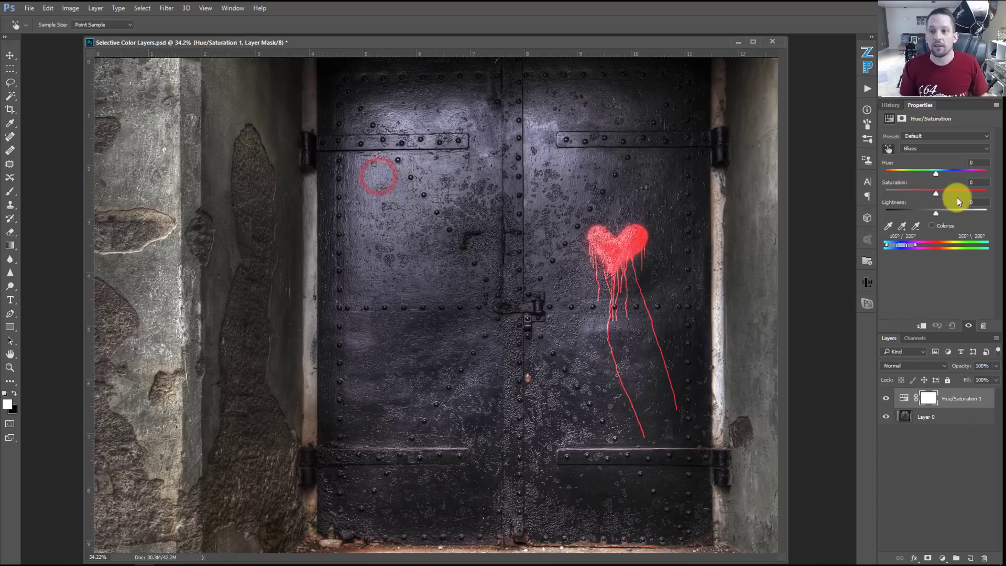
left_click_drag(932, 195, 894, 197)
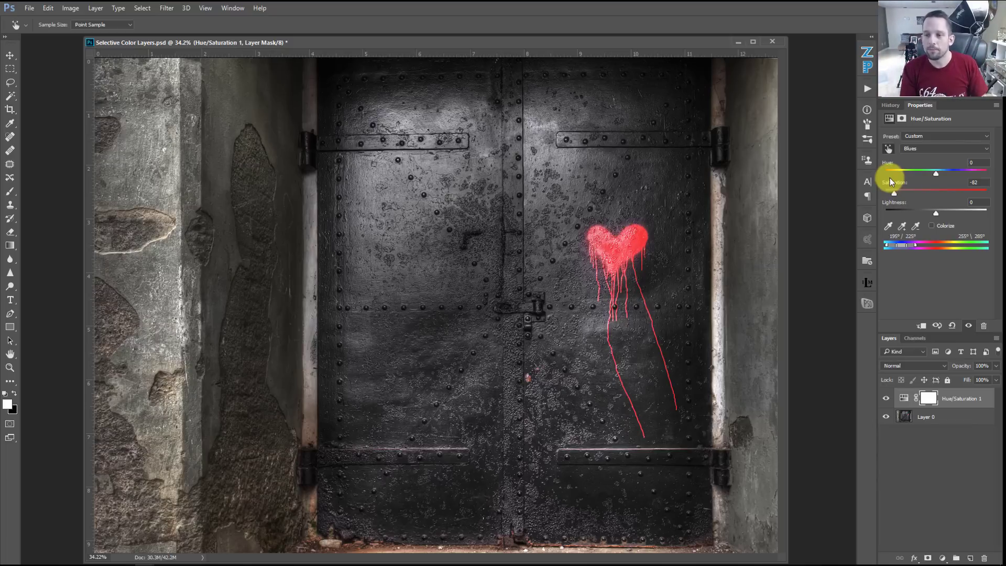
Zoom in on the heart's edge and lower the Magentas saturation by sampling the fringe.
left_click_drag(591, 252, 645, 267)
left_click(573, 255)
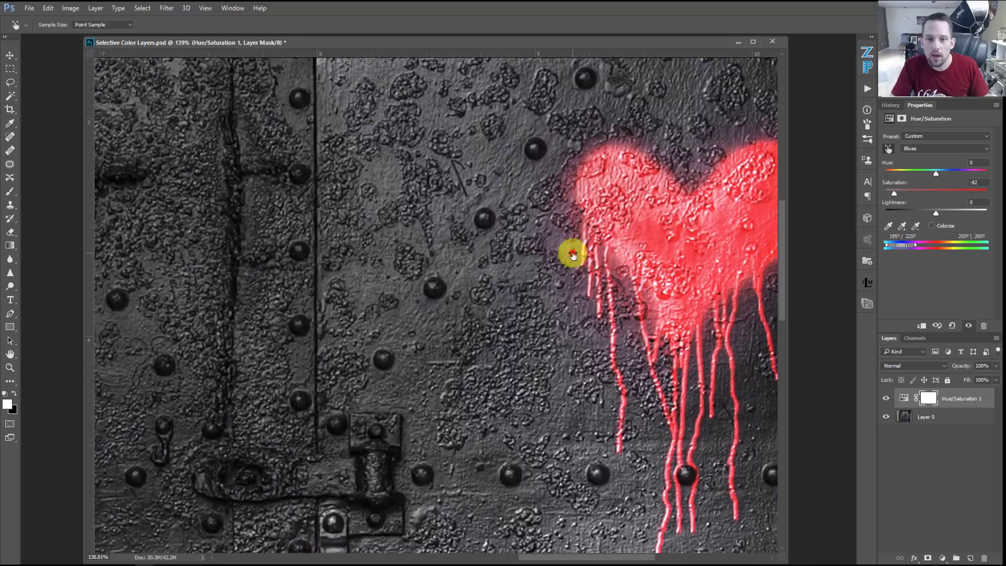
left_click(569, 254)
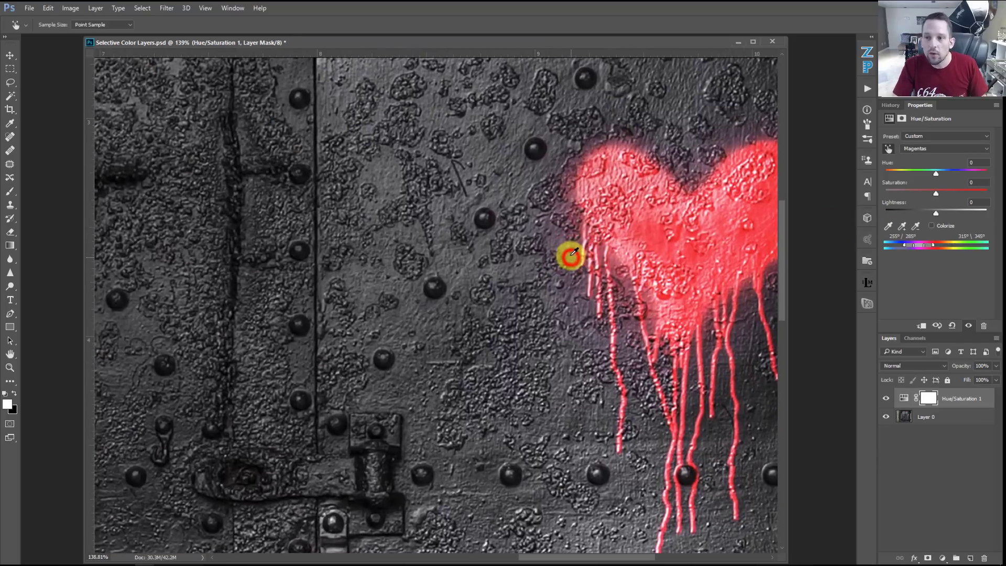
left_click(564, 239)
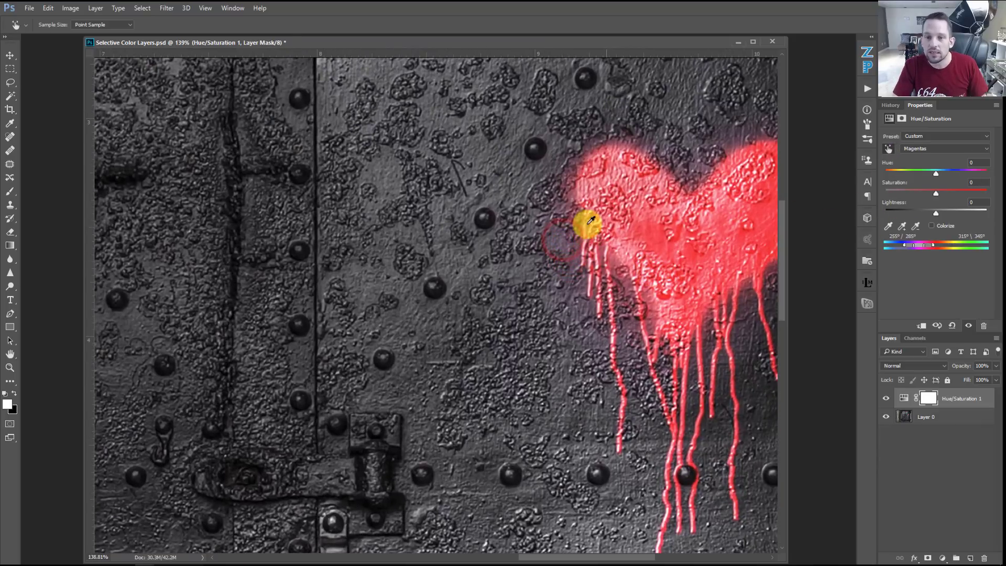
left_click(567, 242)
left_click(574, 223)
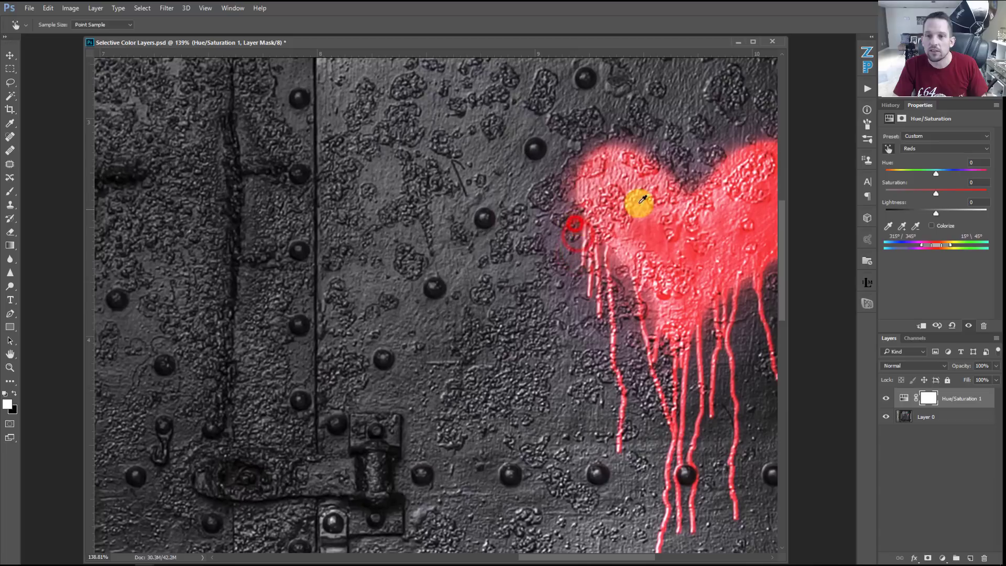
left_click(559, 241)
mouse_move(935, 193)
left_mouse_down()
mouse_move(878, 190)
mouse_move(965, 218)
mouse_move(917, 206)
mouse_move(953, 207)
mouse_move(925, 203)
left_mouse_up()
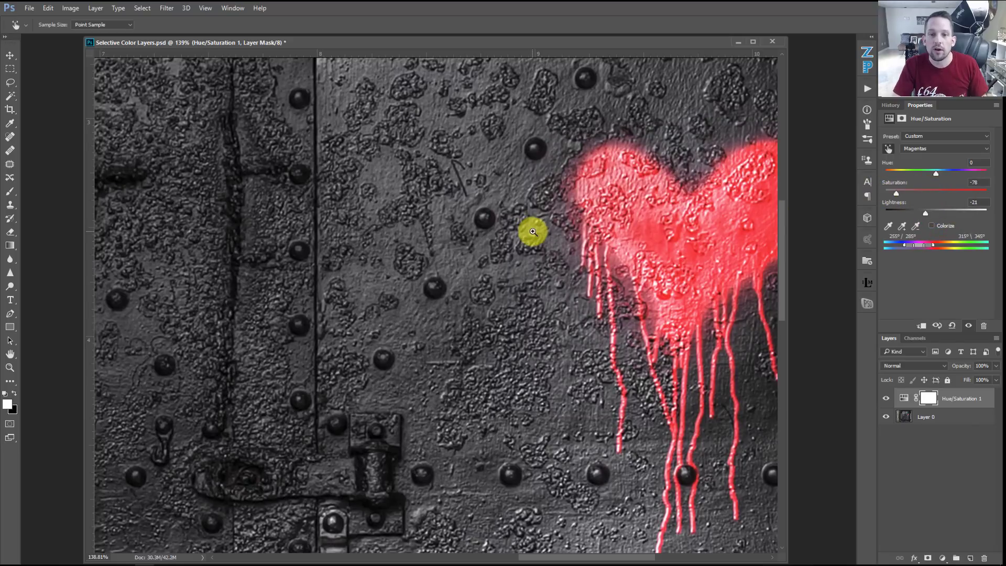
Fit the image on screen, set Reds to +44 saturation and -21 lightness, Yellows to +25.
right_click(533, 226)
left_click(547, 234)
left_click(636, 240)
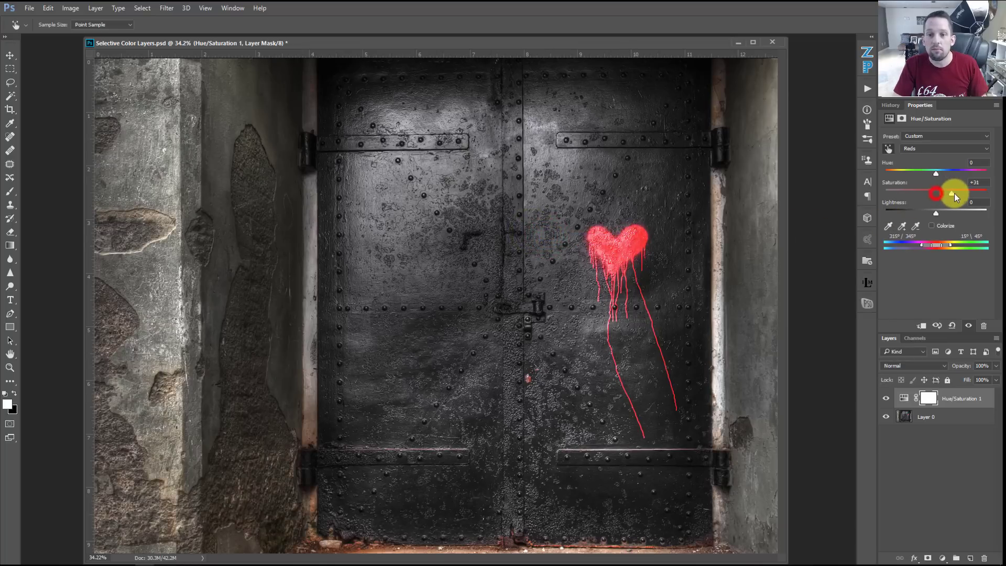
left_click_drag(934, 211, 925, 213)
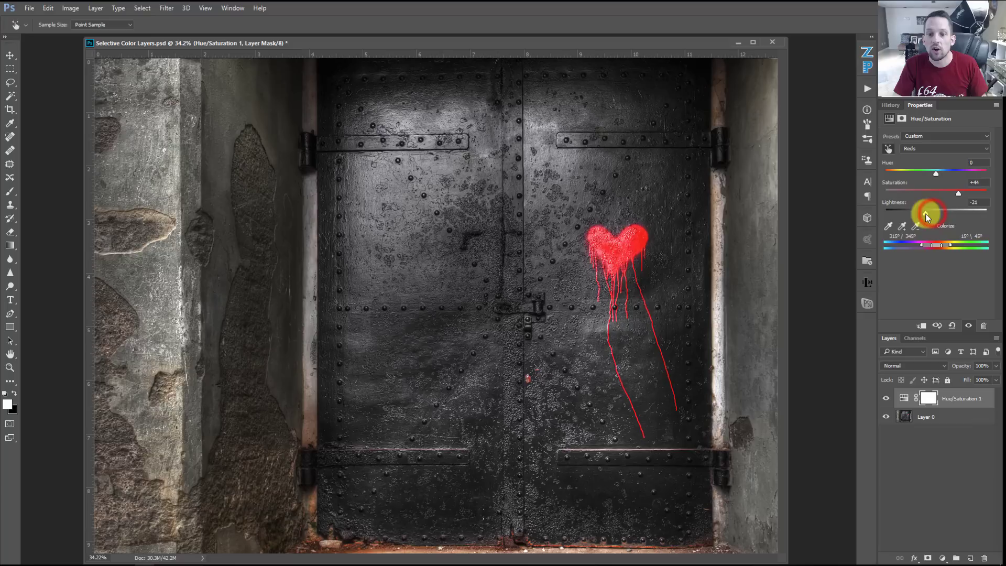
left_click(162, 224)
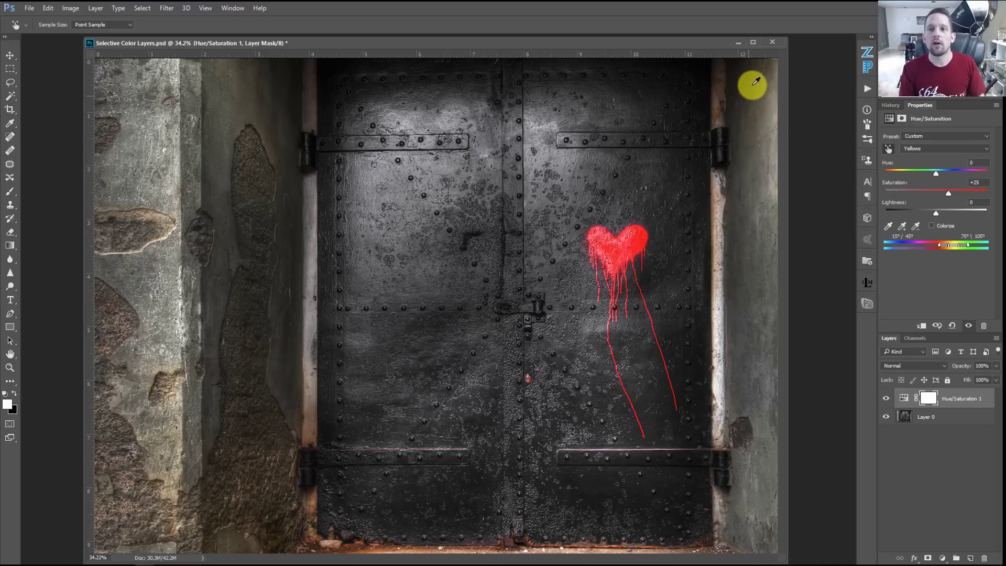
left_click(738, 42)
Bring up the DSC01510.ARW buoy photo and revert it to its opening History snapshot.
mouse_move(135, 559)
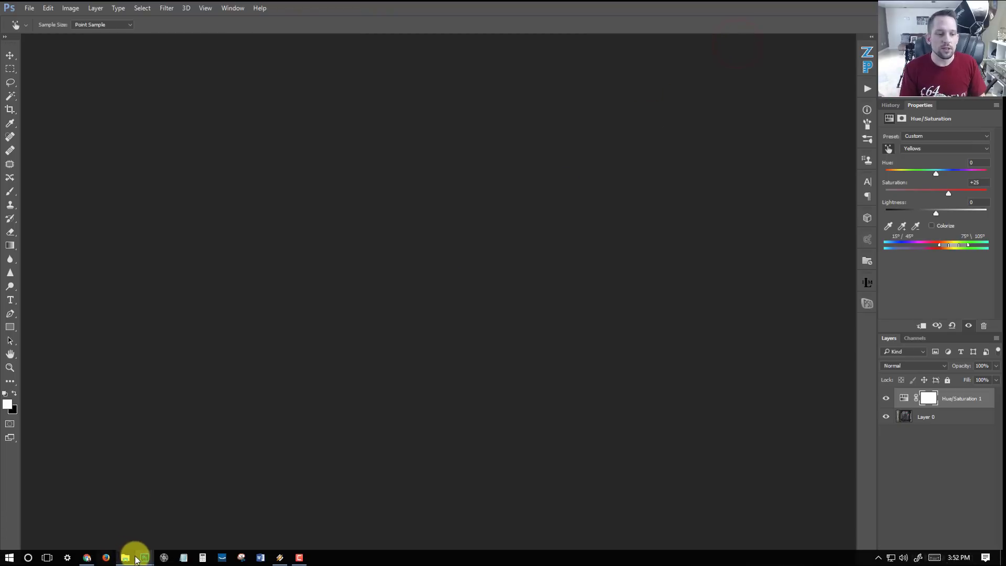
left_click(251, 476)
key("b")
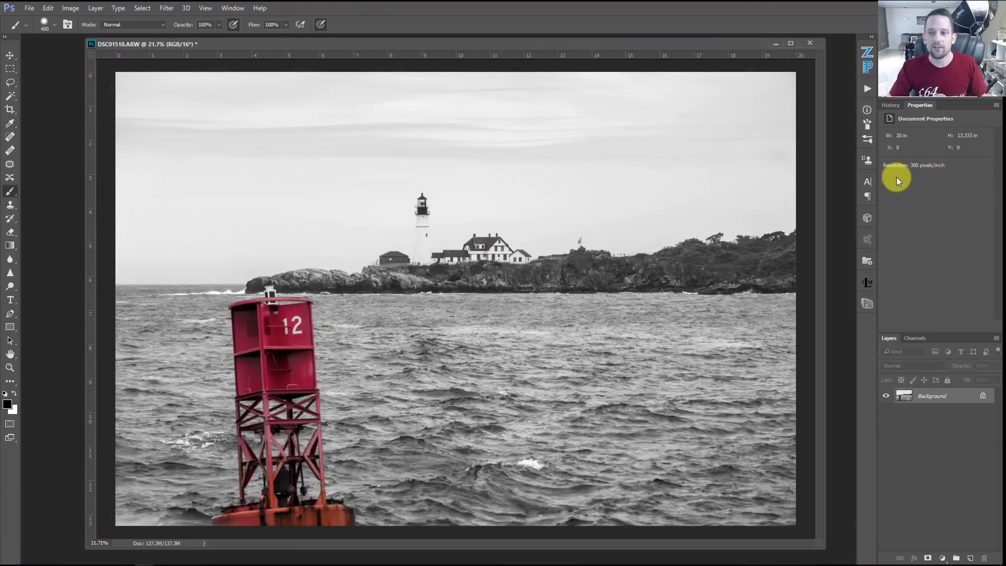
left_click(889, 107)
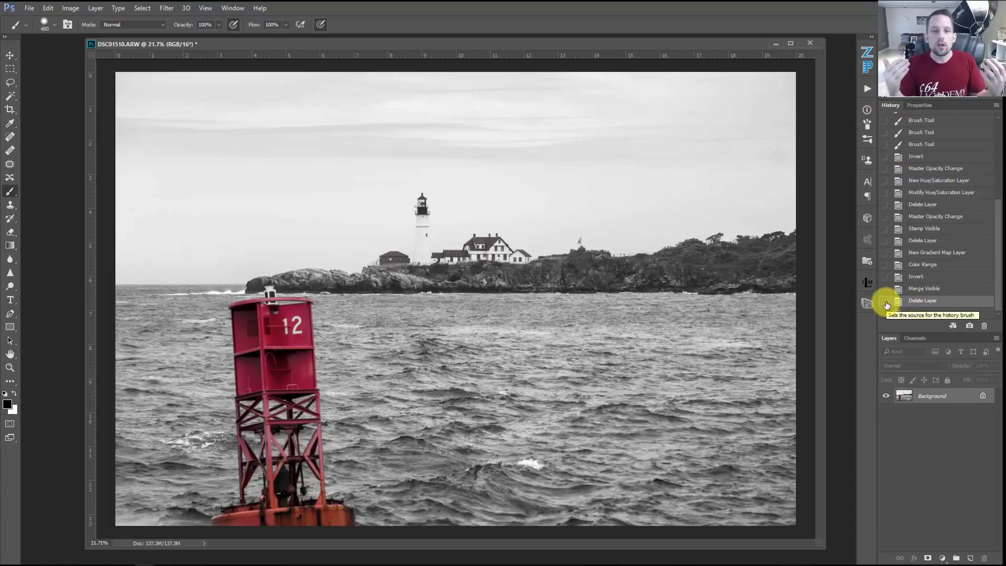
scroll(974, 173, "up", 5)
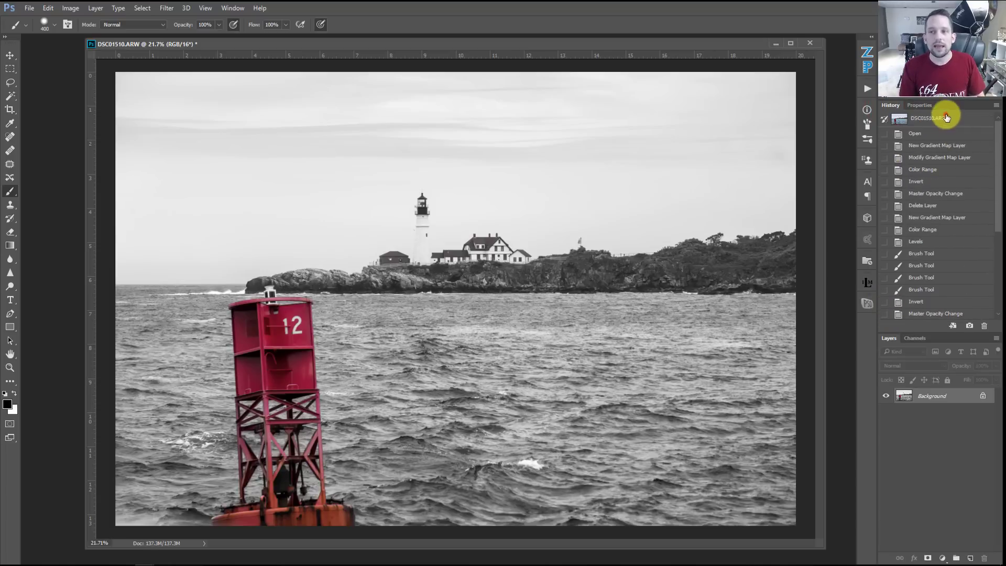
left_click(946, 118)
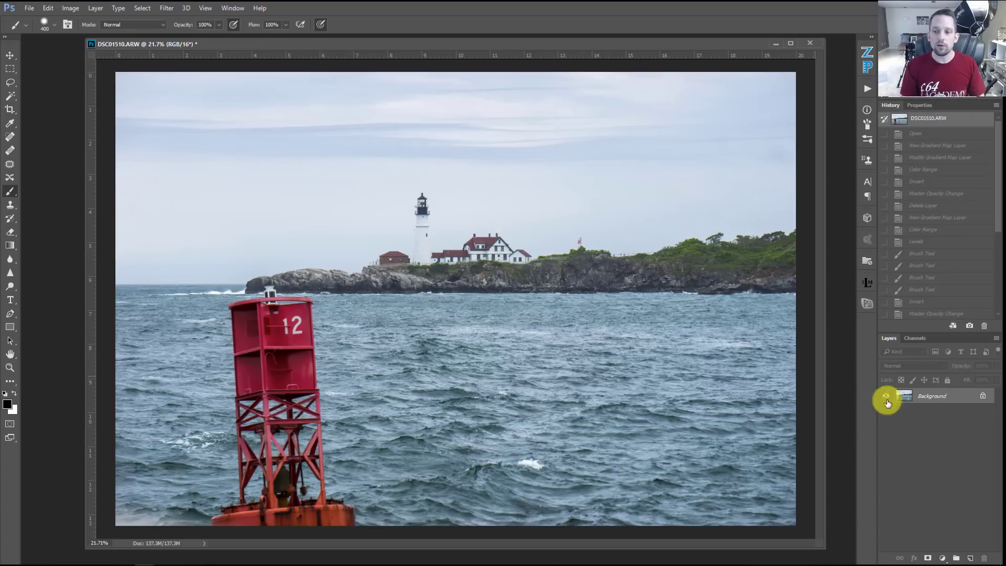
Add a Gradient Map adjustment layer to the buoy photo and target its mask.
left_click(942, 558)
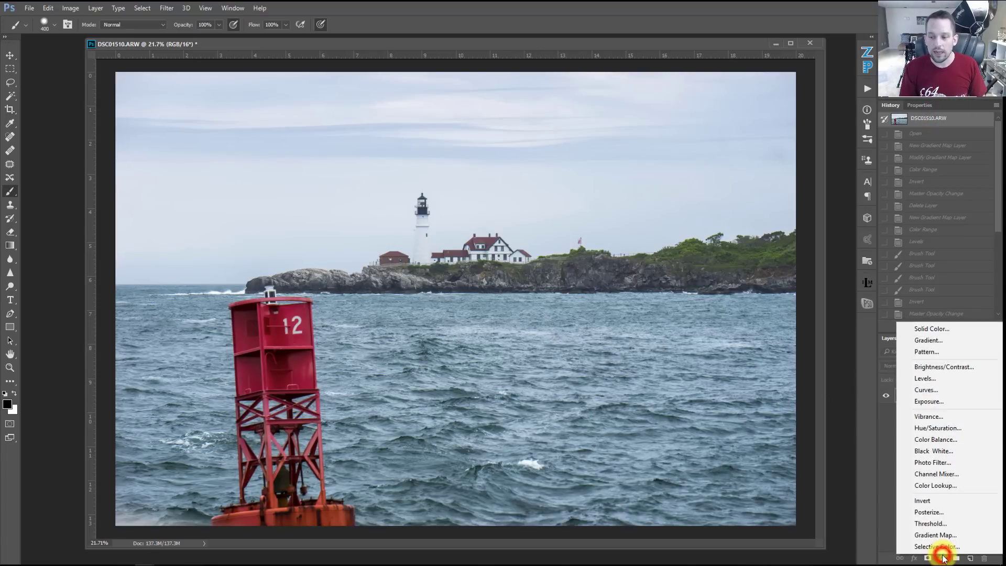
left_click(935, 534)
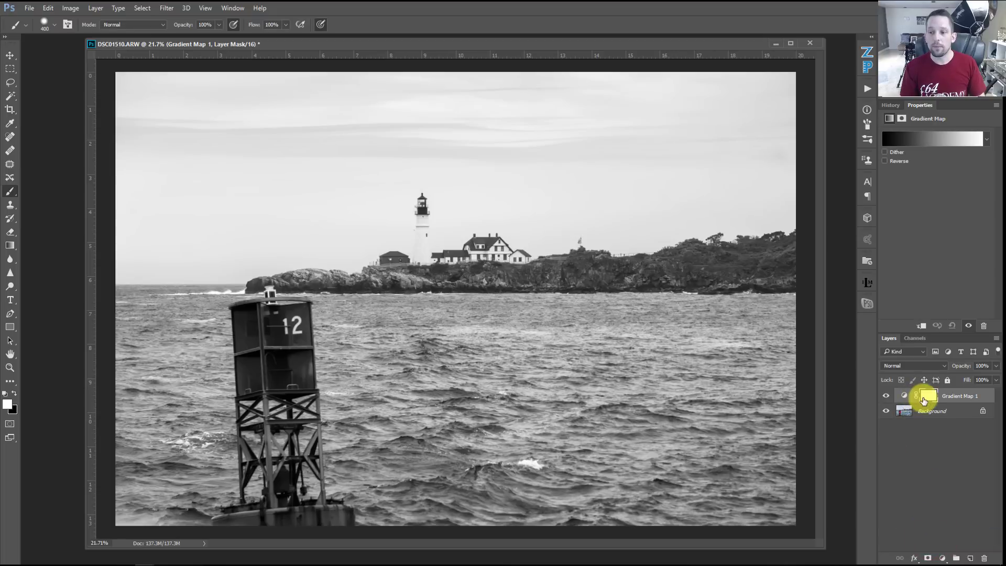
left_click(926, 398)
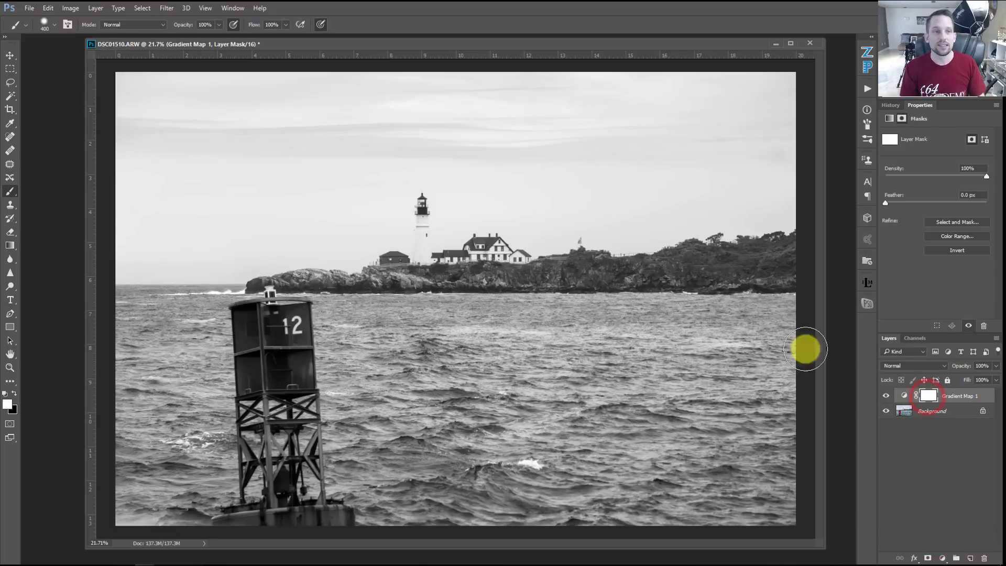
Fill the mask with a Color Range selection sampled from the red buoy at Fuzziness about 199.
left_click(142, 8)
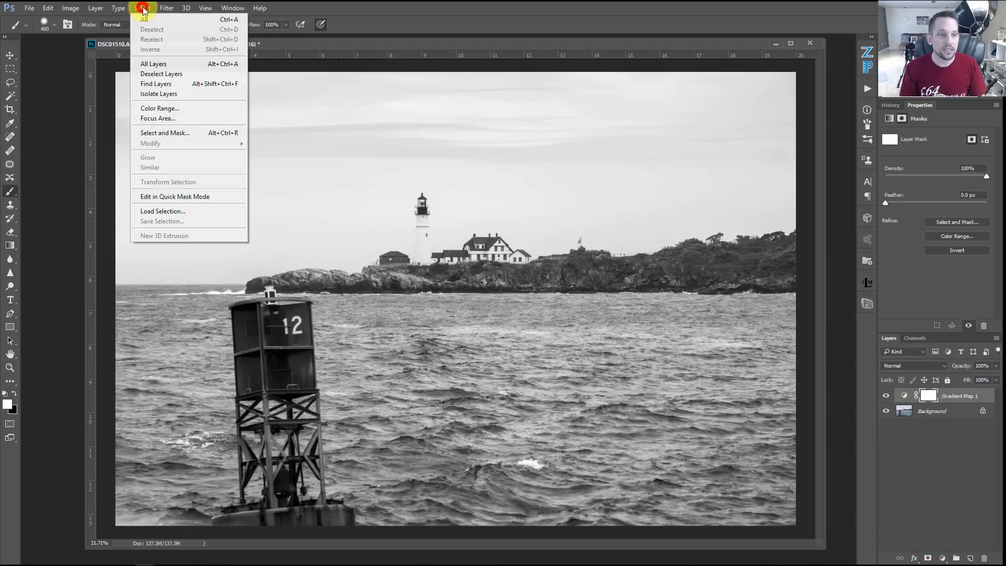
left_click(169, 108)
left_click(299, 184)
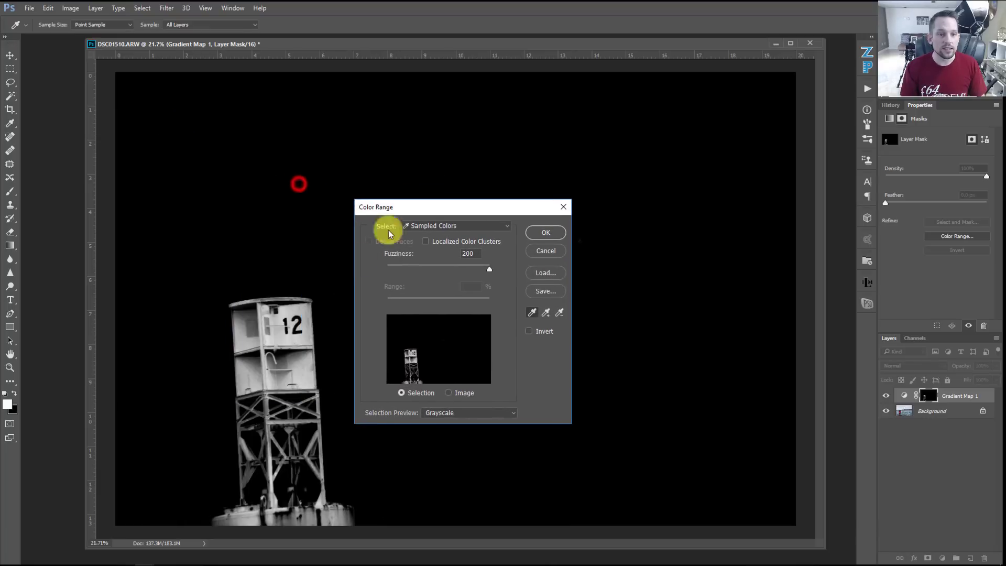
left_click(308, 331)
left_click_drag(489, 268, 488, 269)
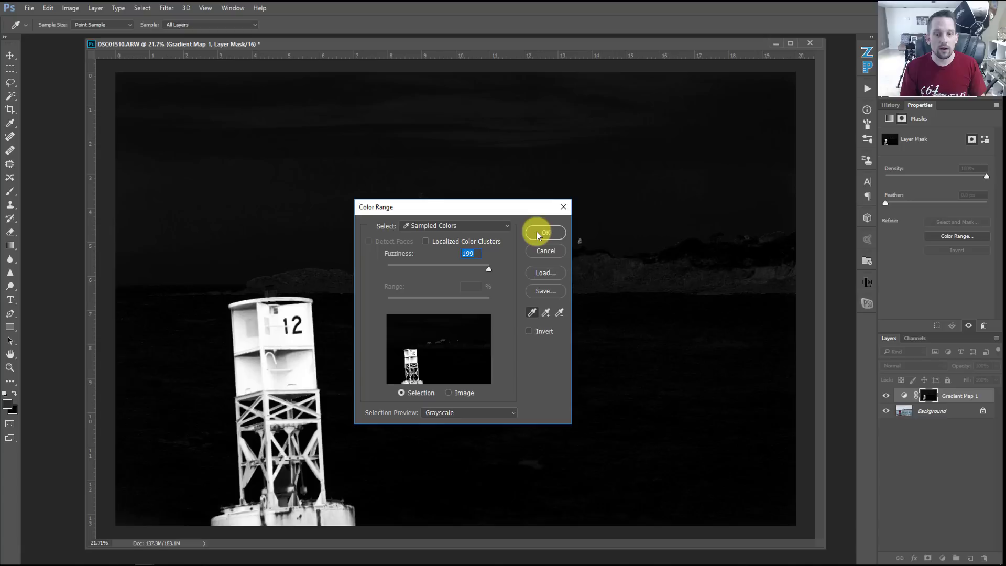
left_click(538, 235)
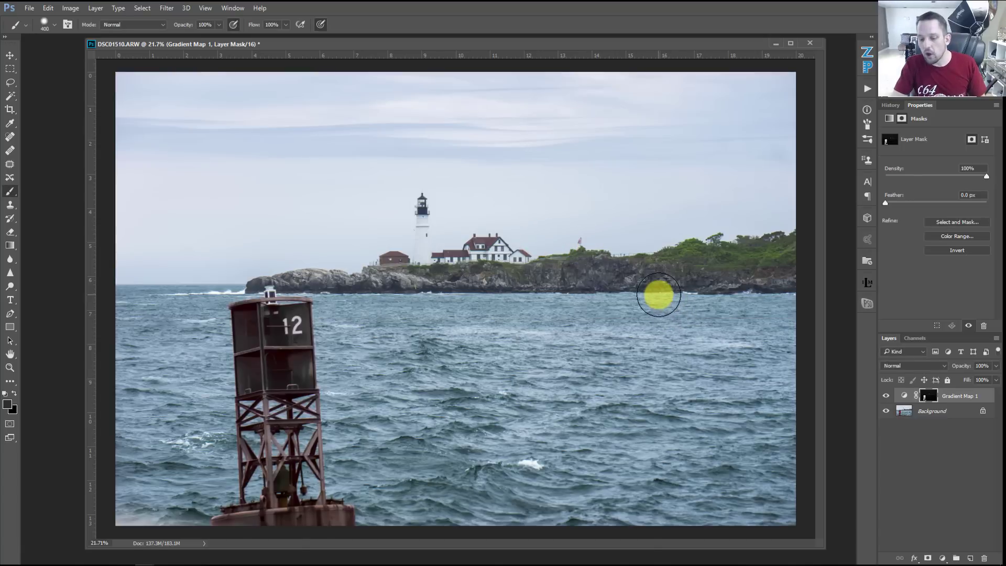
View the Gradient Map 1 mask alone and paint black over the lighthouse buildings and upper-right sky.
left_click(928, 395, "alt")
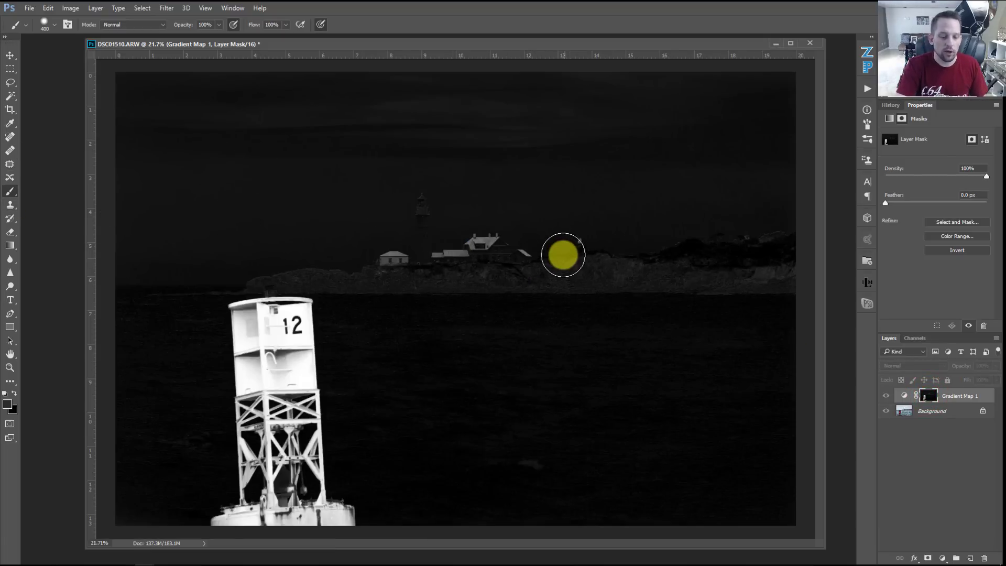
key("x")
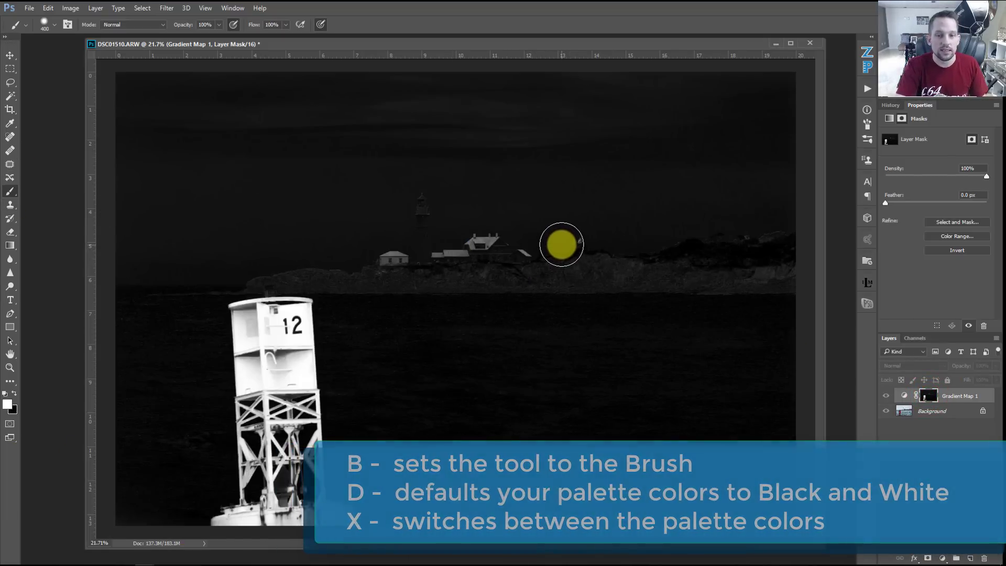
key("x")
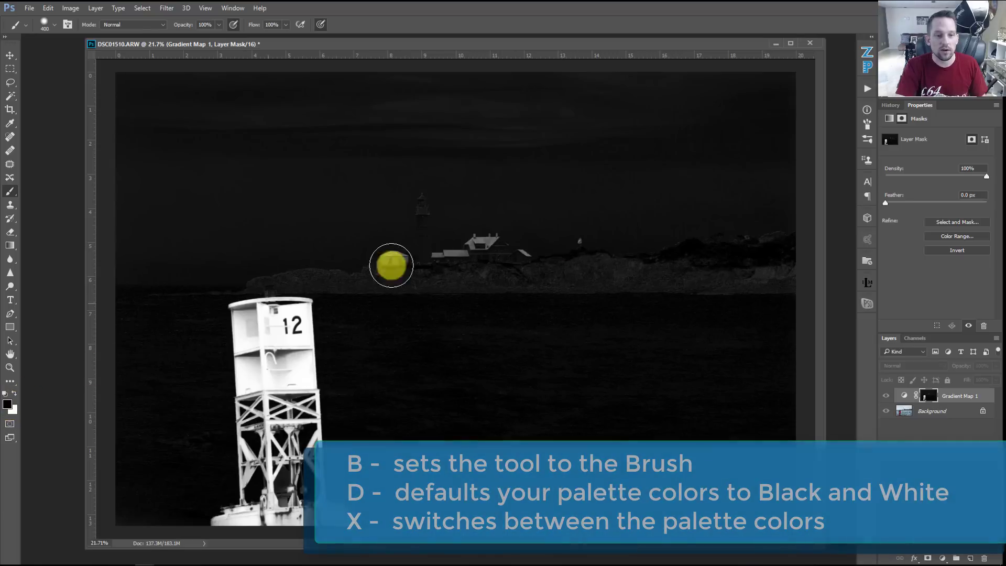
mouse_move(490, 237)
left_mouse_down()
mouse_move(507, 194)
mouse_move(573, 114)
mouse_move(341, 114)
mouse_move(635, 139)
mouse_move(770, 220)
left_mouse_up()
mouse_move(792, 339)
left_mouse_down()
mouse_move(846, 301)
mouse_move(795, 136)
mouse_move(794, 194)
mouse_move(773, 101)
mouse_move(757, 122)
mouse_move(715, 118)
left_mouse_up()
With a 1000 px brush, black out the island's right half and the remaining light mask areas.
key("bracketright")
key("bracketright")
key("bracketright")
key("bracketright")
key("bracketright")
key("bracketright")
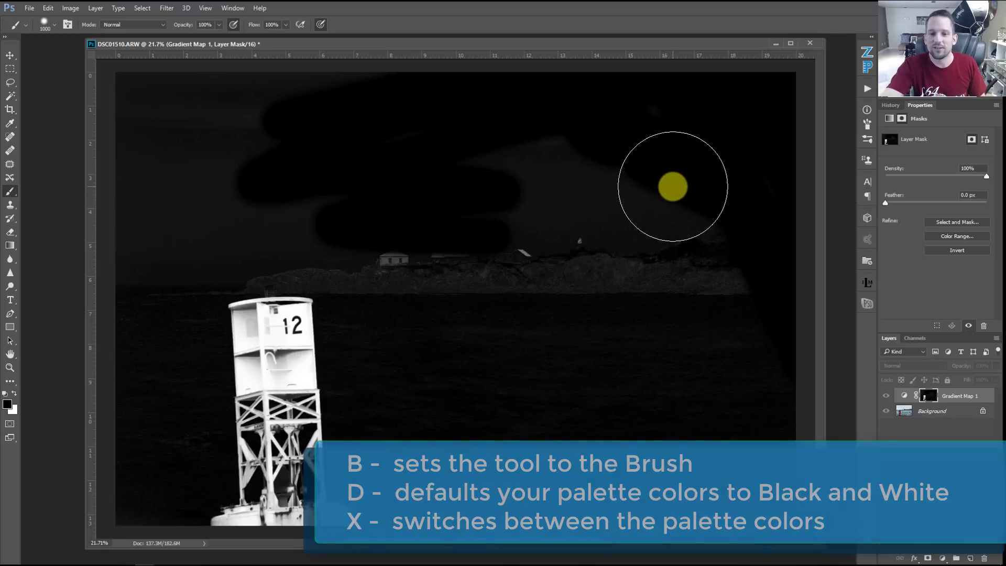
mouse_move(628, 249)
left_mouse_down()
mouse_move(527, 191)
mouse_move(582, 269)
mouse_move(694, 305)
mouse_move(631, 427)
mouse_move(539, 443)
mouse_move(566, 402)
mouse_move(530, 302)
mouse_move(475, 296)
mouse_move(326, 158)
mouse_move(253, 126)
mouse_move(93, 107)
mouse_move(158, 167)
mouse_move(154, 225)
mouse_move(323, 218)
mouse_move(399, 261)
mouse_move(277, 190)
mouse_move(153, 249)
mouse_move(140, 331)
mouse_move(207, 232)
mouse_move(320, 233)
mouse_move(413, 290)
mouse_move(439, 425)
mouse_move(586, 443)
mouse_move(772, 353)
mouse_move(721, 126)
mouse_move(676, 235)
mouse_move(706, 238)
mouse_move(237, 95)
mouse_move(98, 199)
mouse_move(128, 370)
mouse_move(158, 428)
mouse_move(171, 252)
mouse_move(309, 173)
mouse_move(559, 214)
mouse_move(753, 337)
left_mouse_up()
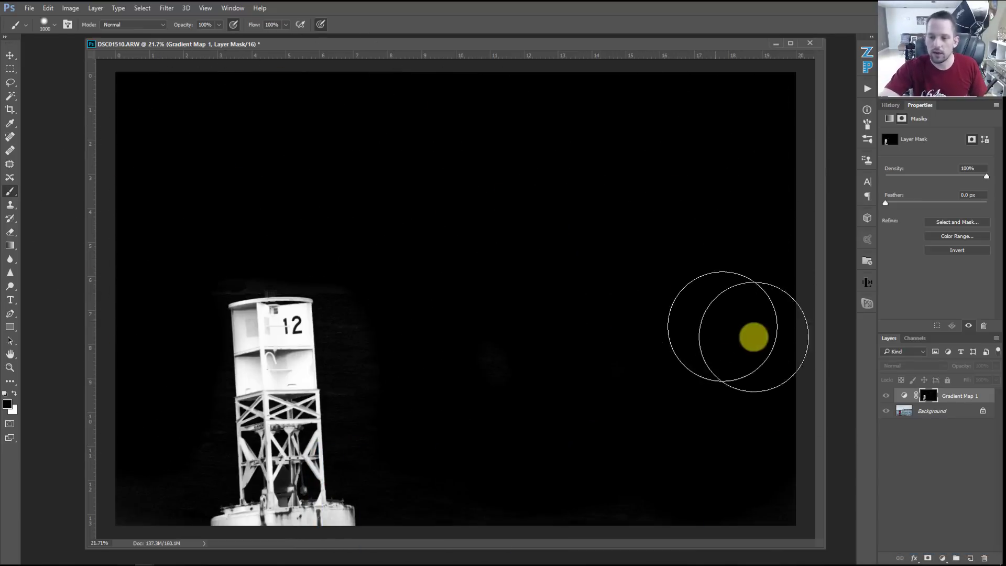
left_click(899, 401)
Return to the colour photo and invert the Gradient Map 1 mask with Ctrl+I, leaving only the buoy red.
left_click(903, 396)
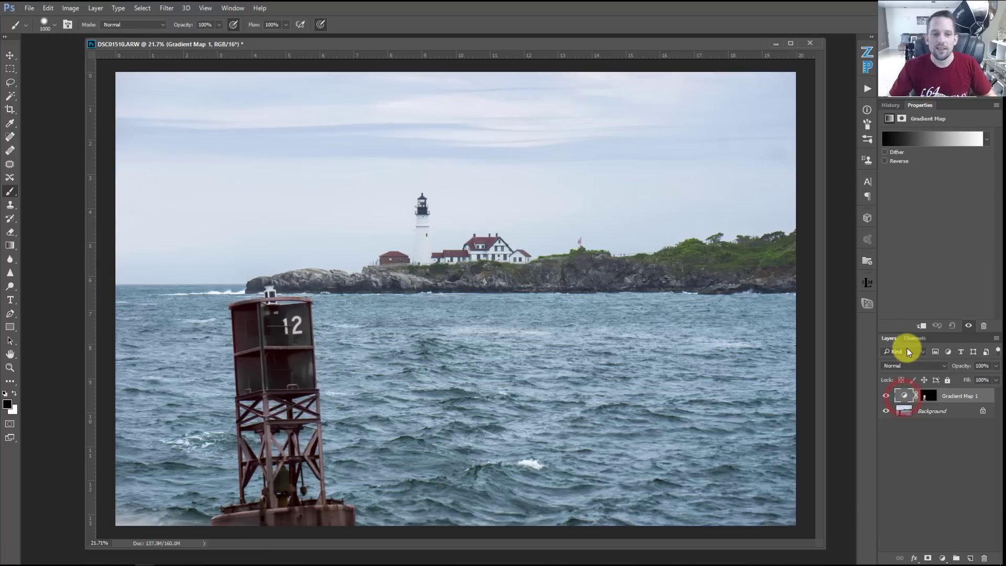
left_click(925, 398)
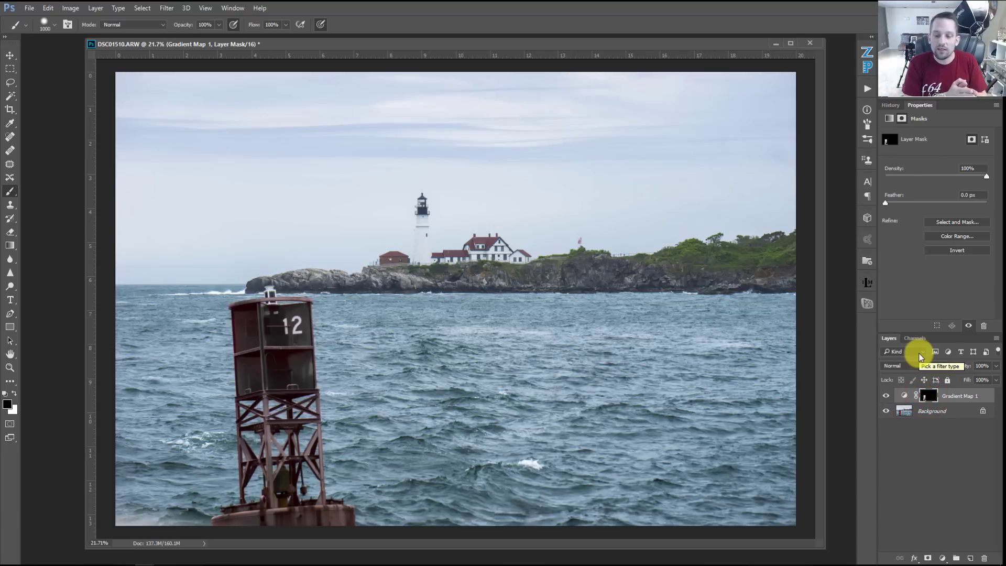
key("ctrl+i")
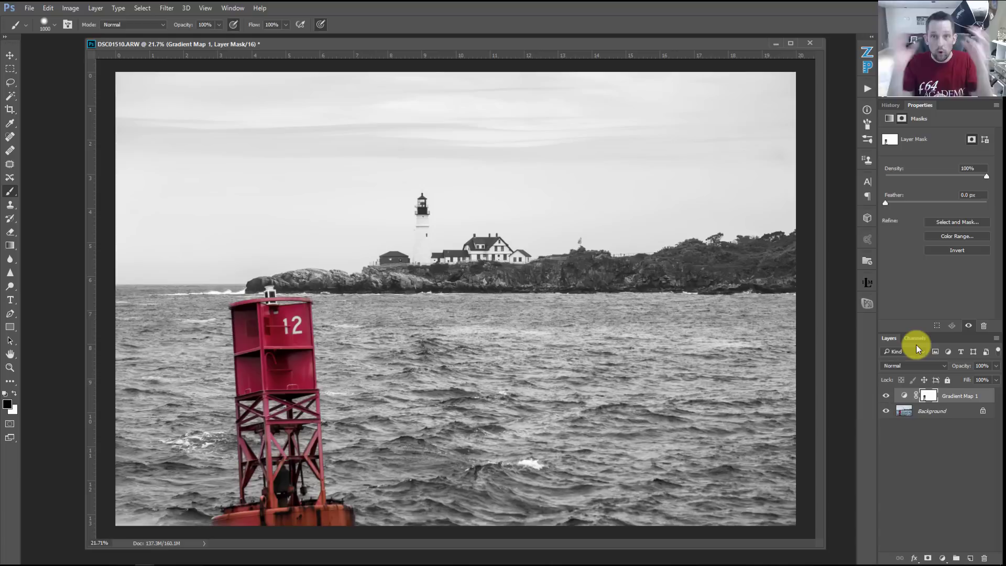
left_click(993, 366)
left_click_drag(993, 379, 967, 381)
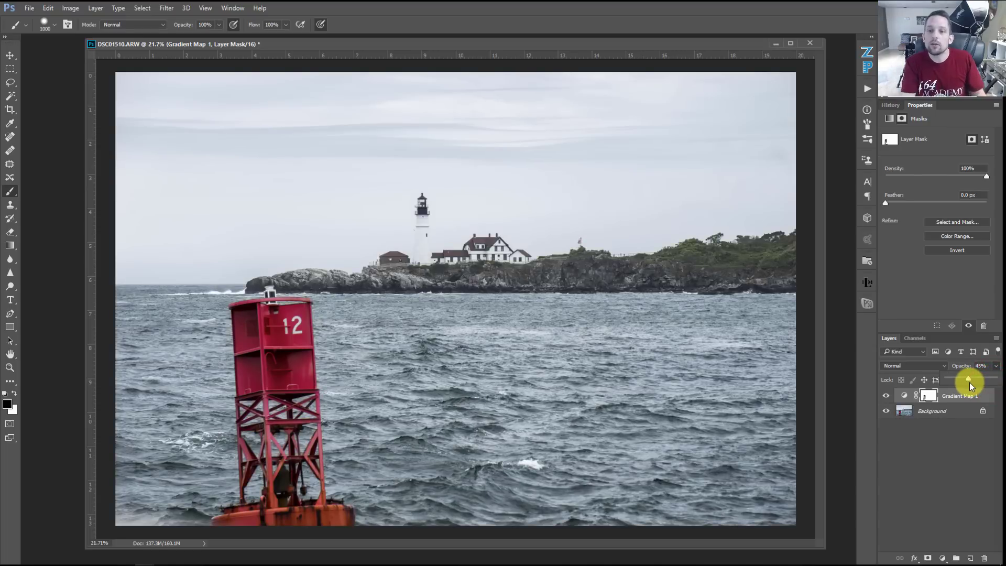
left_click(983, 366)
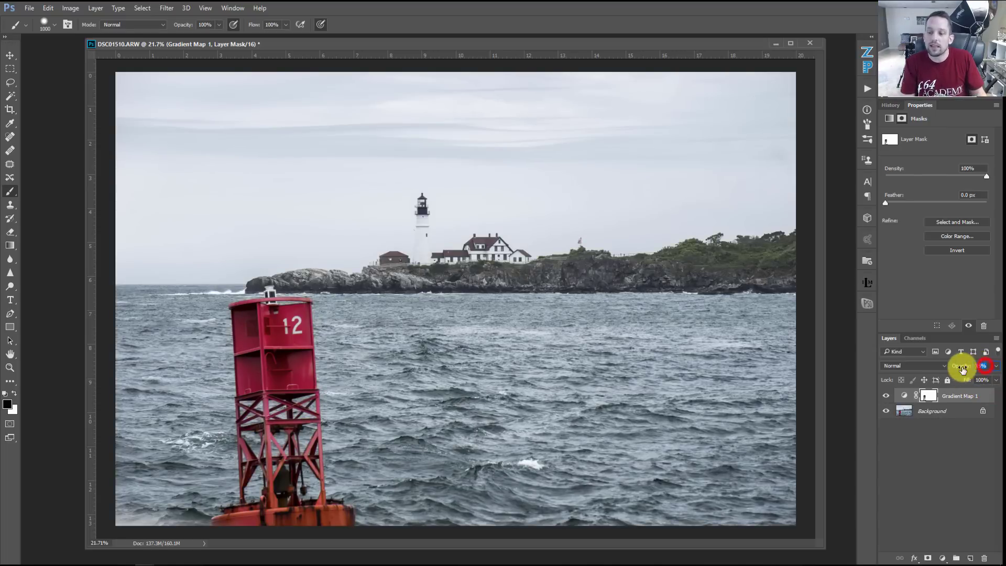
type("50")
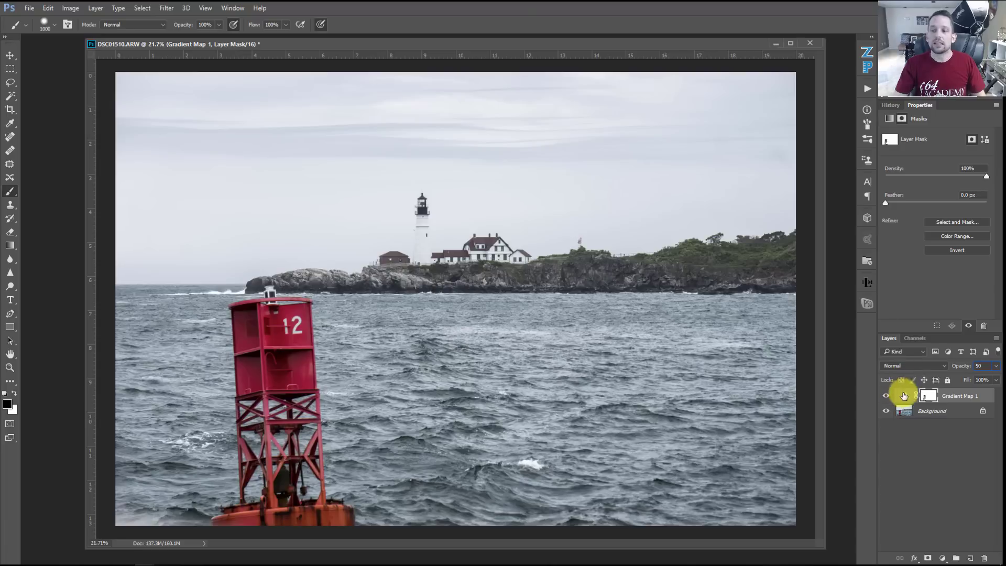
left_click(995, 367)
left_click_drag(995, 375, 972, 378)
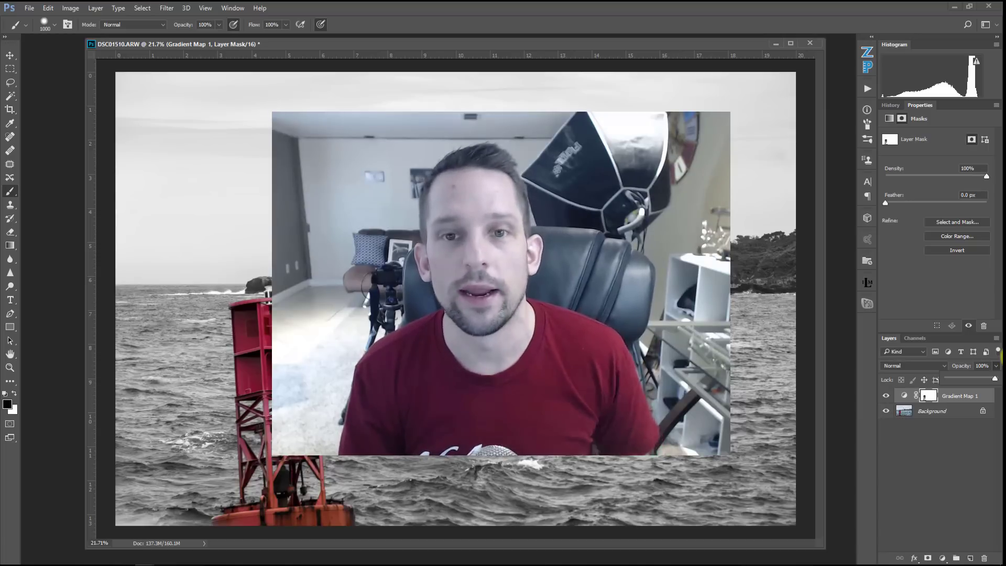
Lower the Gradient Map 1 layer opacity to about 50% so faint colour returns around the buoy.
left_click_drag(994, 379, 970, 382)
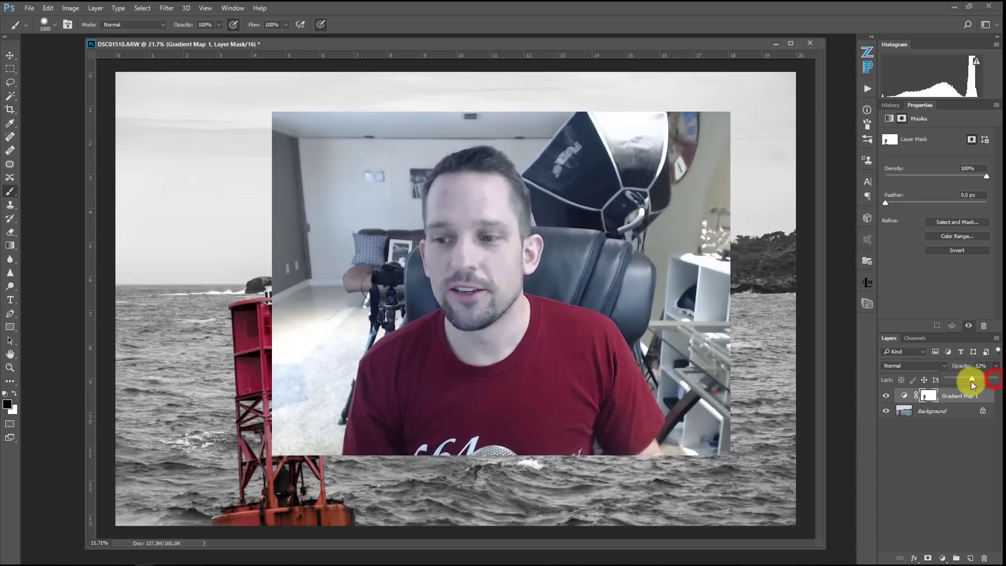